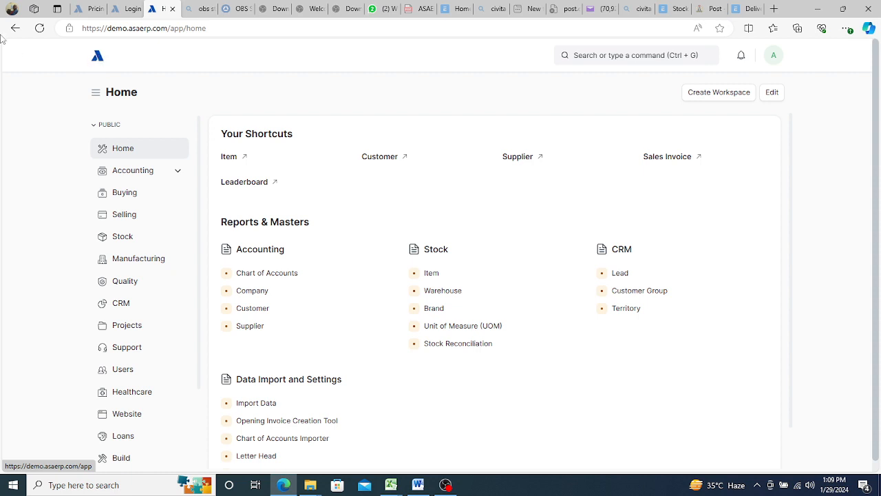
- Search for "material", open the Material Request list and start a new material request
left_click(582, 57)
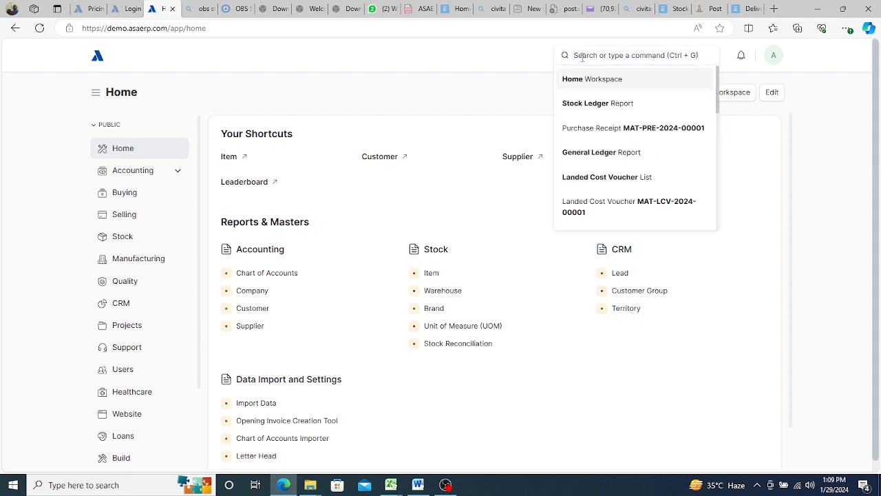
type("mater")
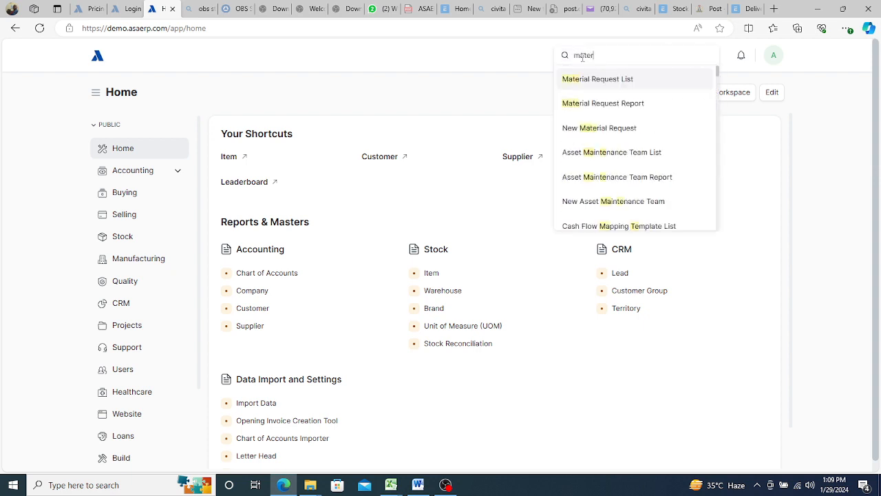
type("ial")
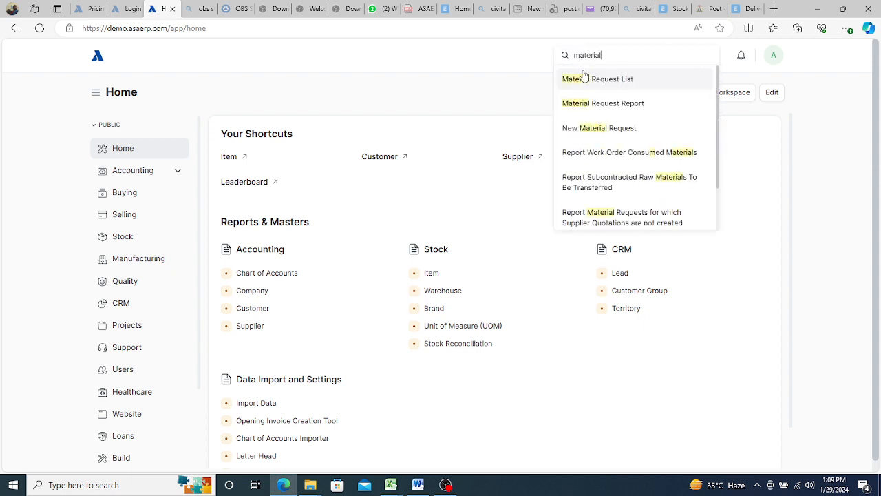
left_click(590, 79)
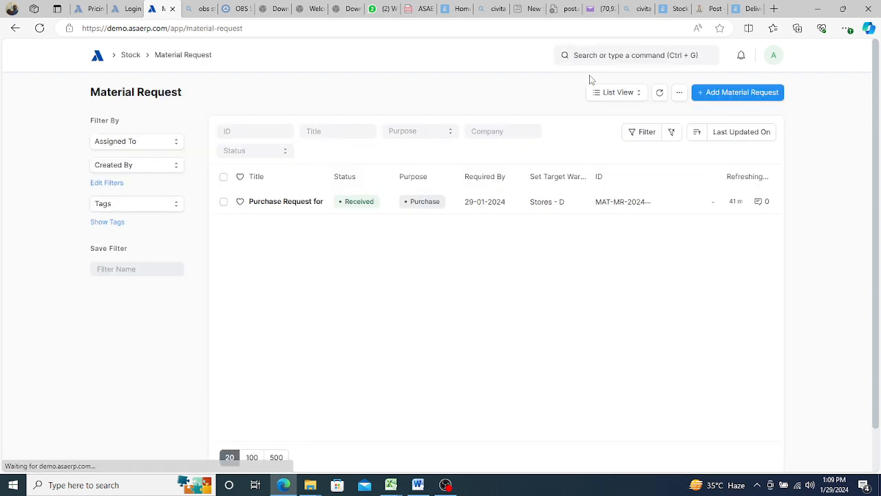
left_click(736, 99)
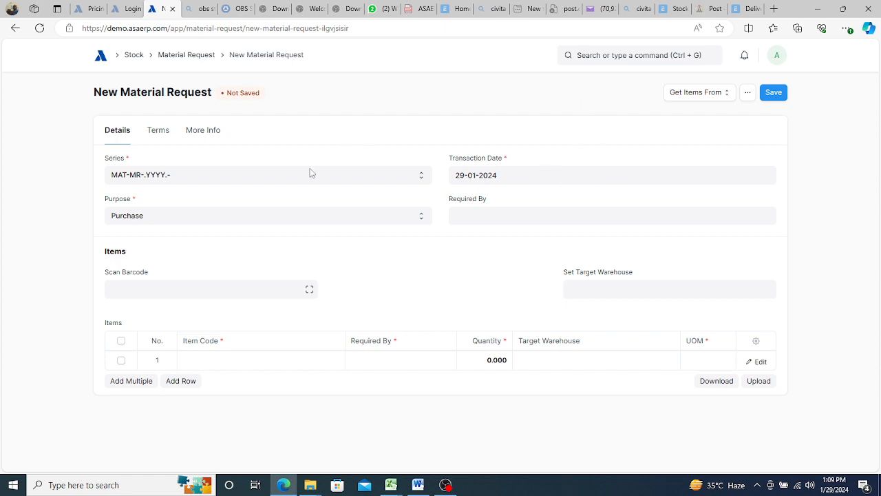
- Keep the request's purpose as Purchase and set its required-by date to 29-01-2024
left_click(521, 175)
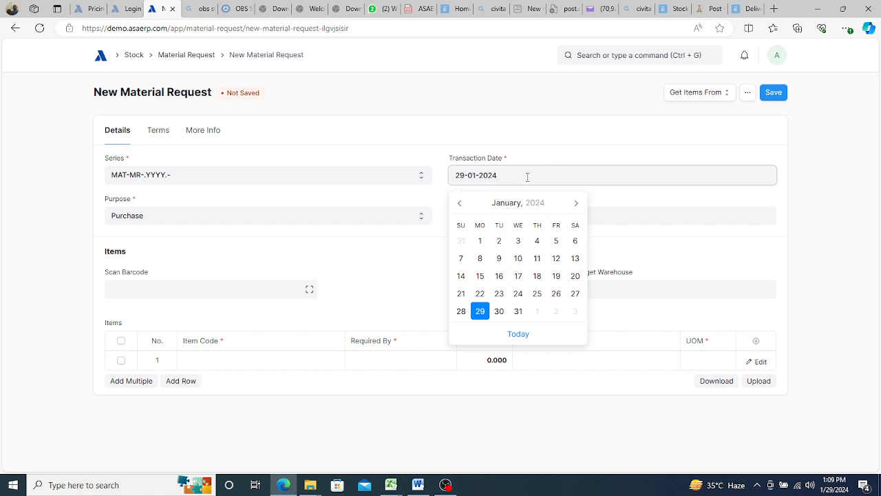
left_click(444, 197)
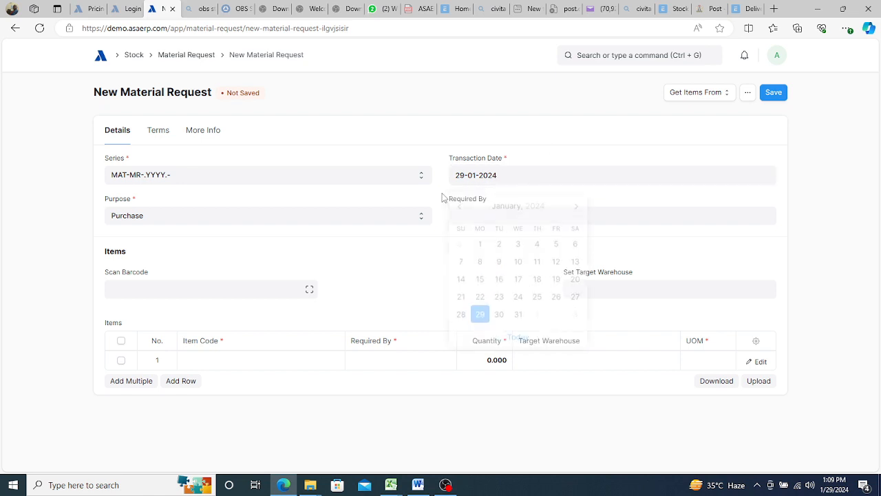
left_click(279, 219)
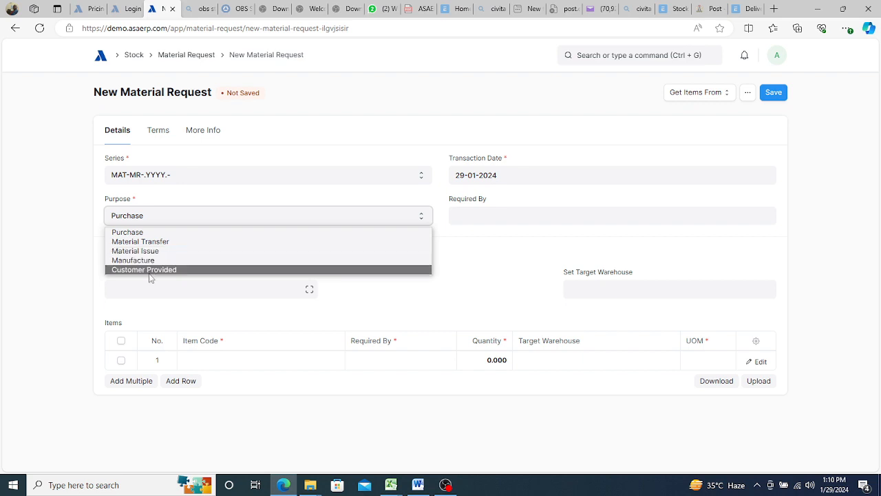
left_click(178, 234)
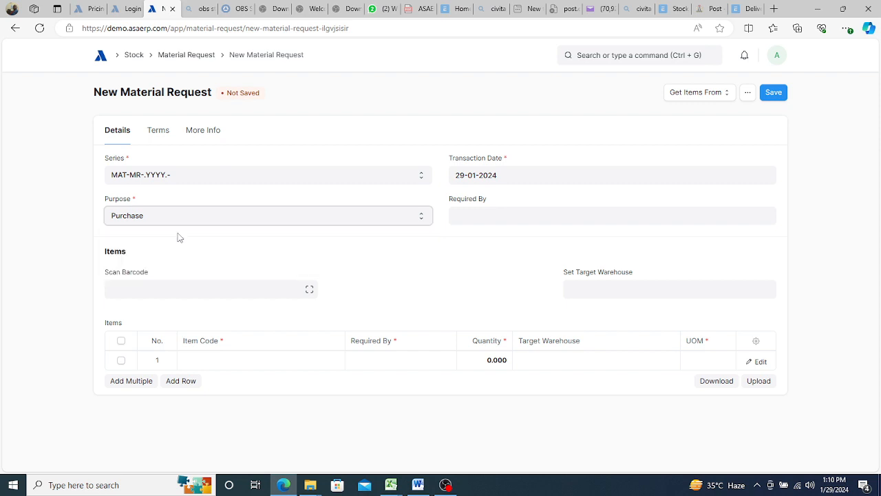
left_click(483, 213)
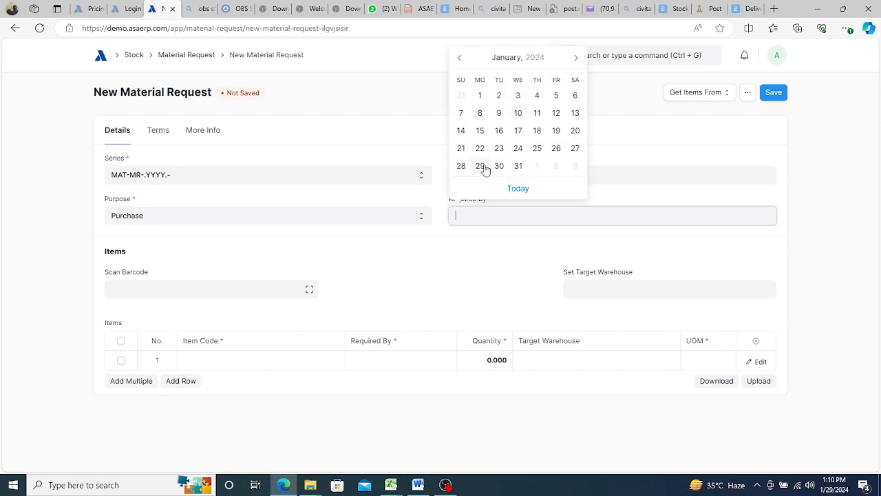
left_click(482, 167)
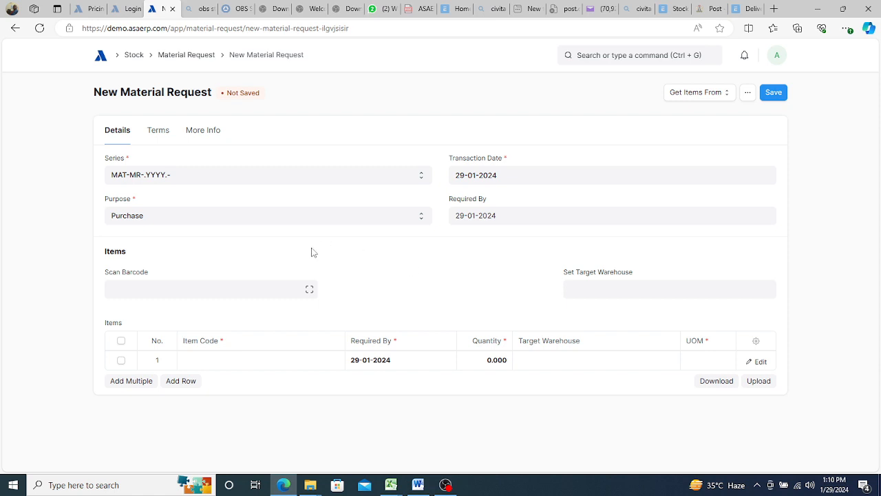
- Set the target warehouse of the material request to Stores - D
left_click(599, 285)
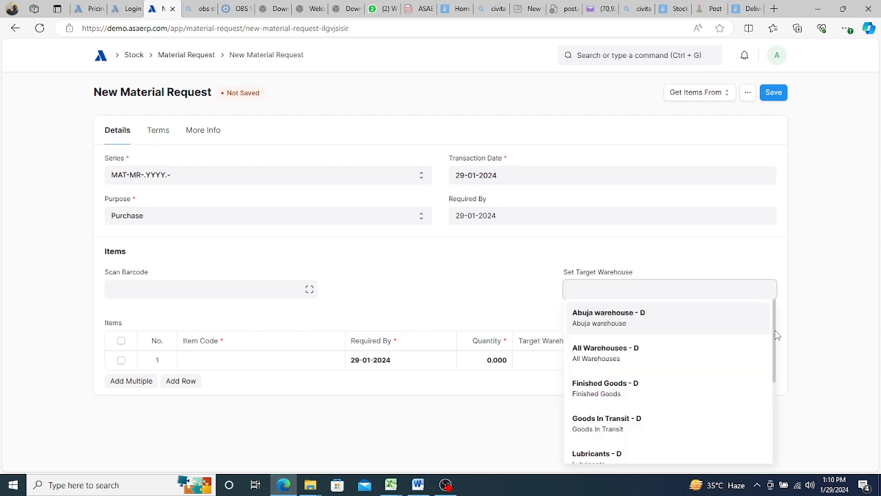
scroll(654, 372, "down", 2)
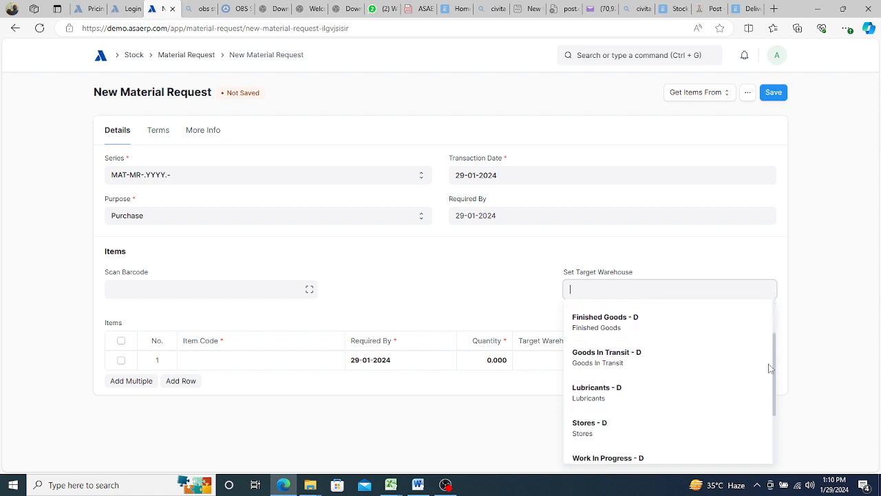
left_click(593, 422)
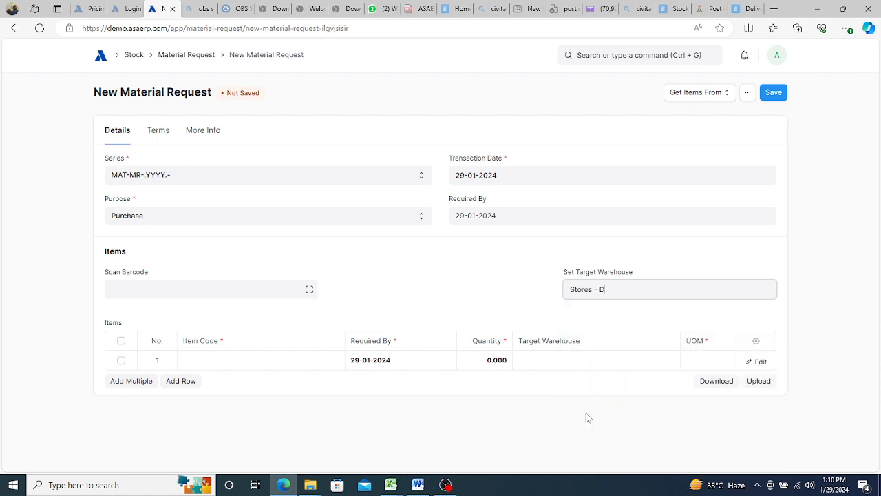
left_click(472, 311)
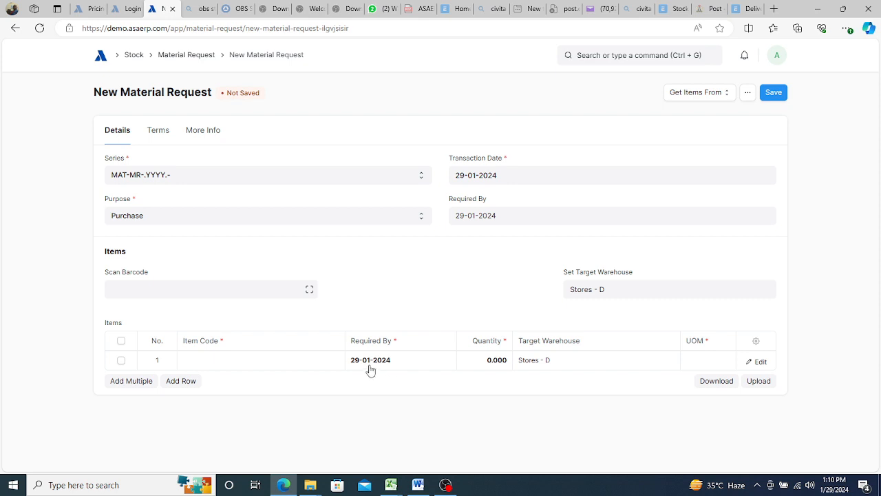
- Fill the first item row with item code PMS and a quantity of 50,000
left_click(311, 361)
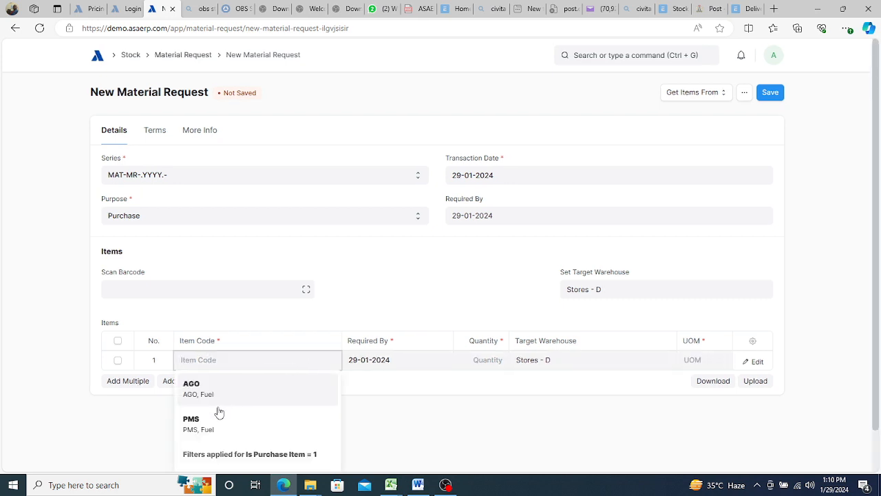
left_click(192, 420)
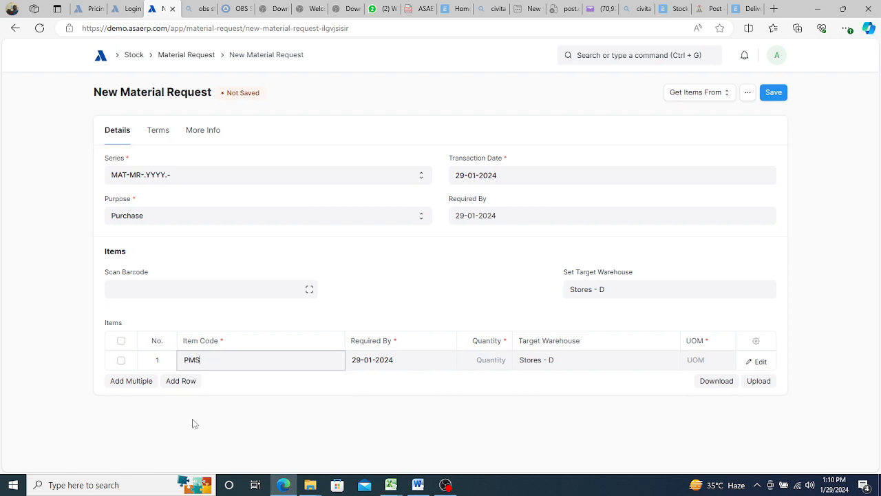
left_click(407, 365)
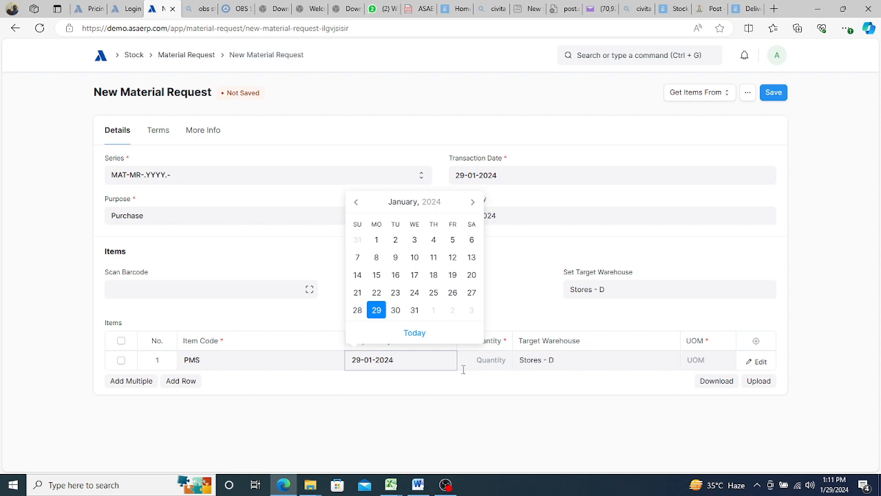
left_click(486, 367)
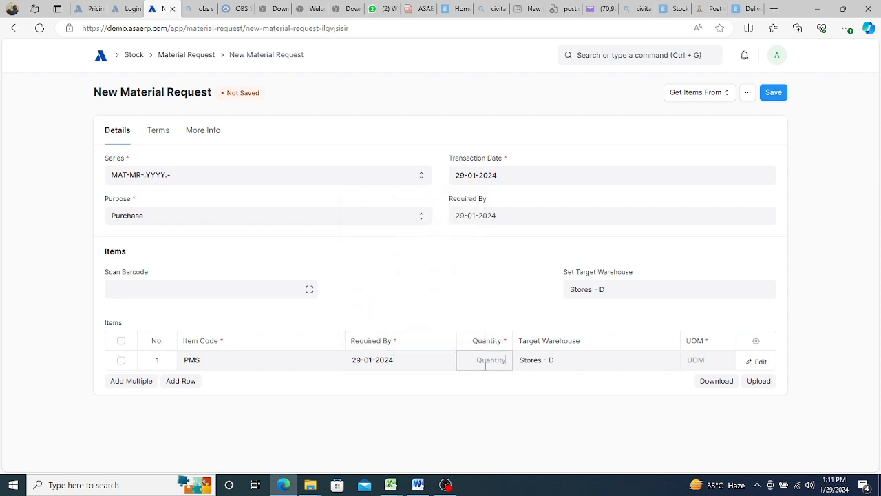
type("500000")
left_click(501, 385)
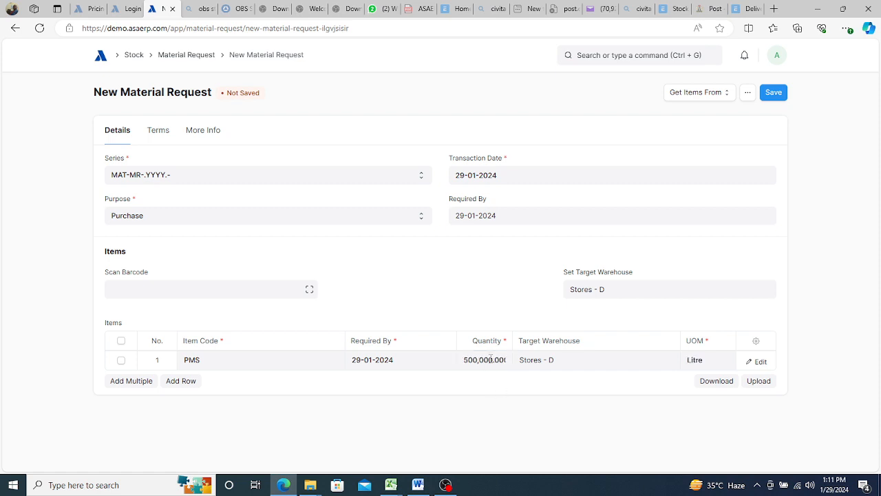
left_click(490, 357)
left_click(490, 357)
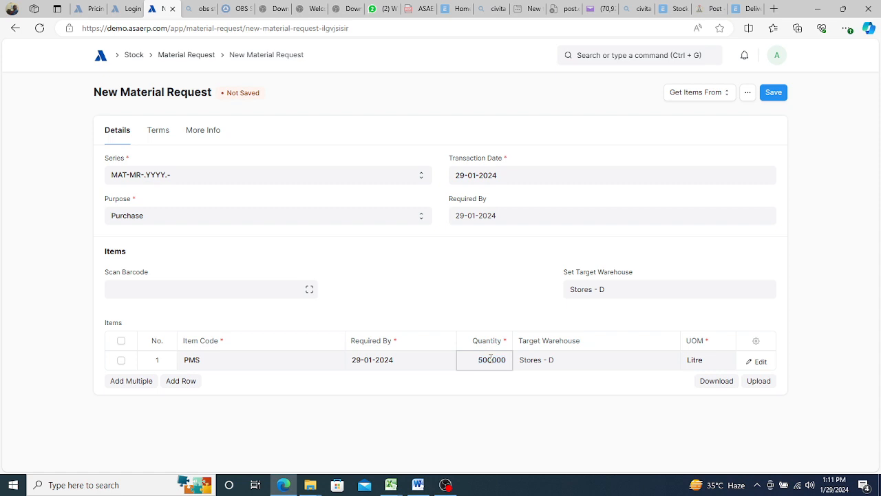
type("000")
- Save the material request for PMS and submit it permanently
left_click(777, 95)
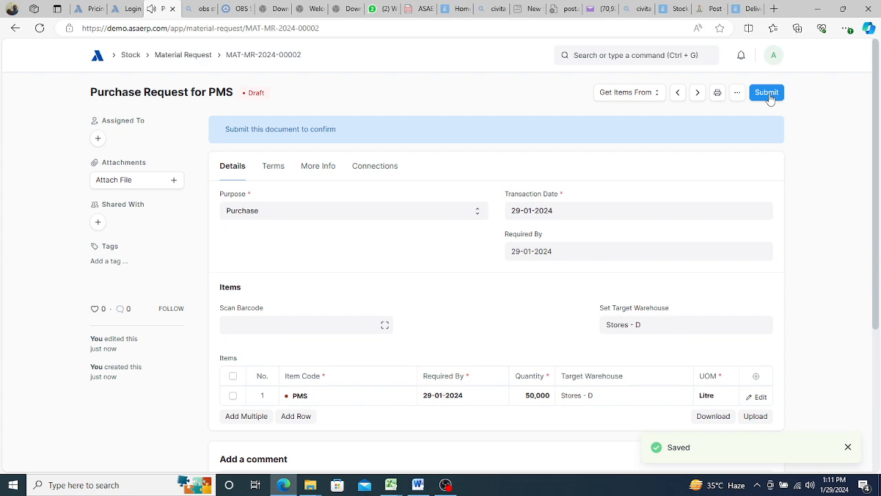
left_click(768, 95)
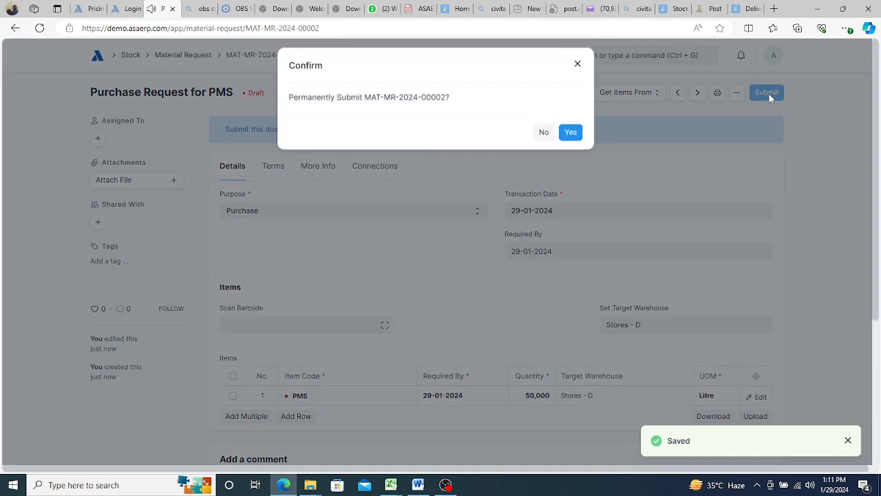
left_click(576, 139)
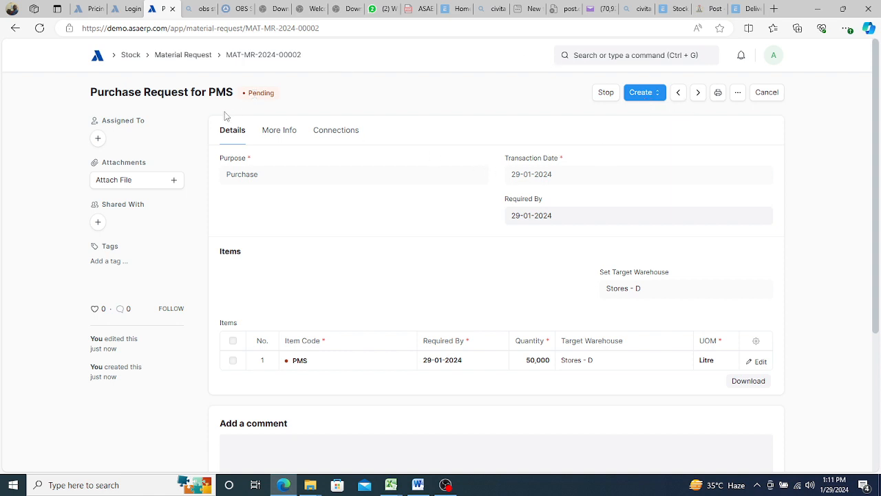
- Create a Request for Quotation from the submitted material request and check its date, leaving it as is
left_click(658, 95)
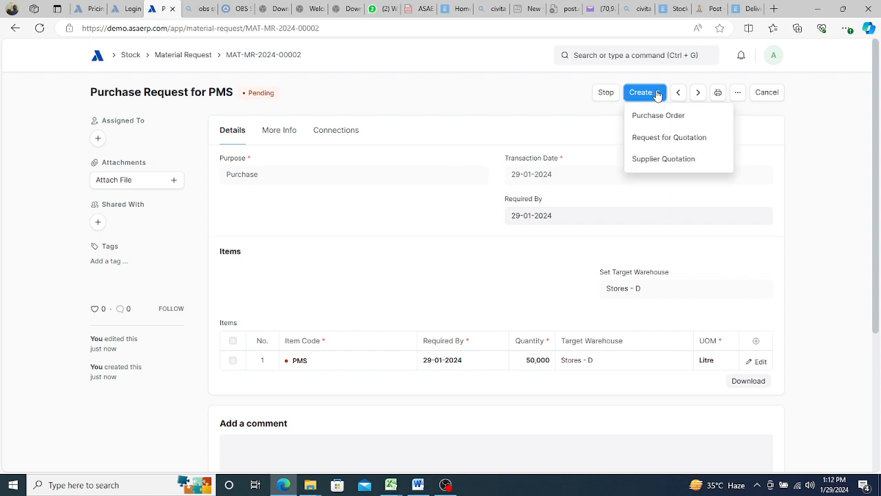
left_click(663, 144)
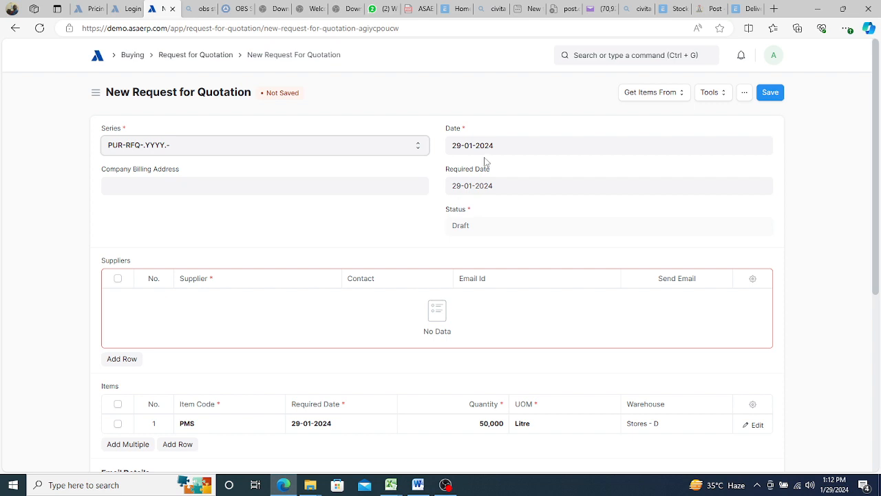
left_click(503, 145)
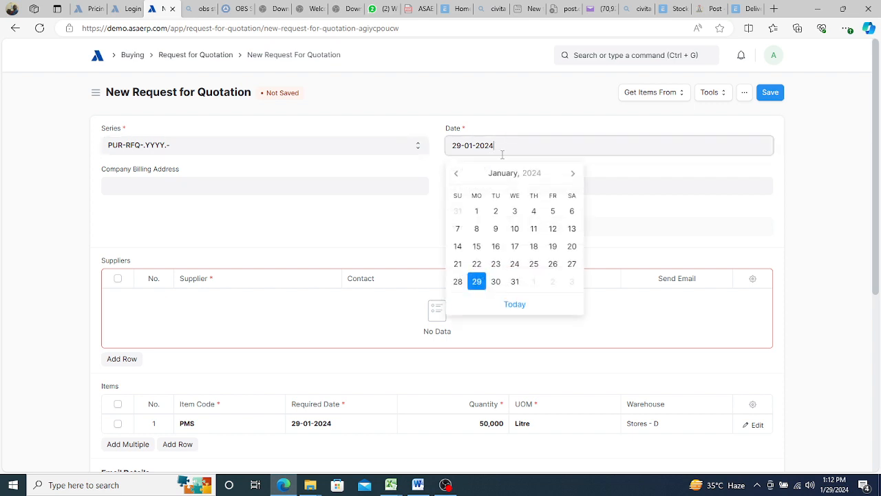
left_click(405, 213)
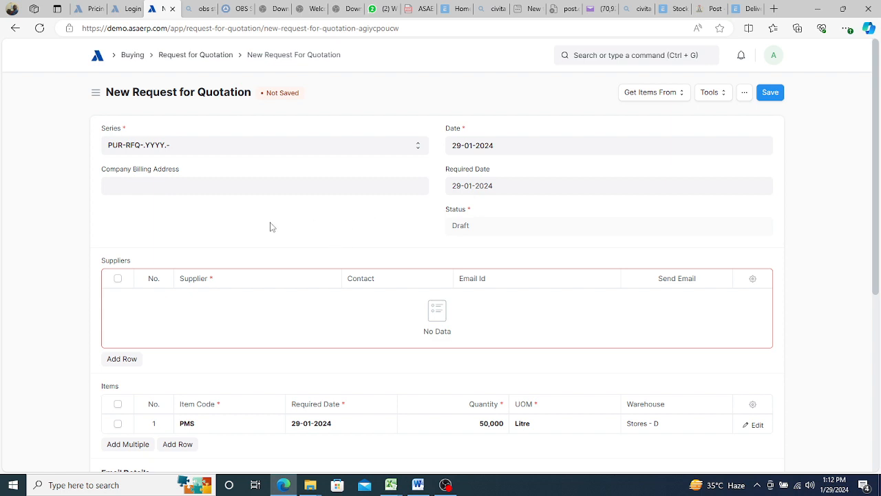
- Add a row to the suppliers table and choose Chris Trading Ltd as the supplier
left_click(127, 363)
scroll(125, 363, "down", 2)
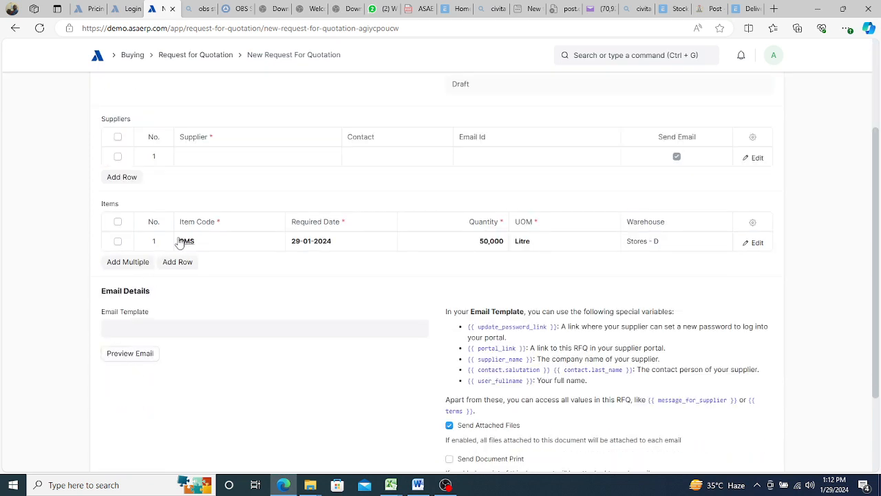
left_click(210, 157)
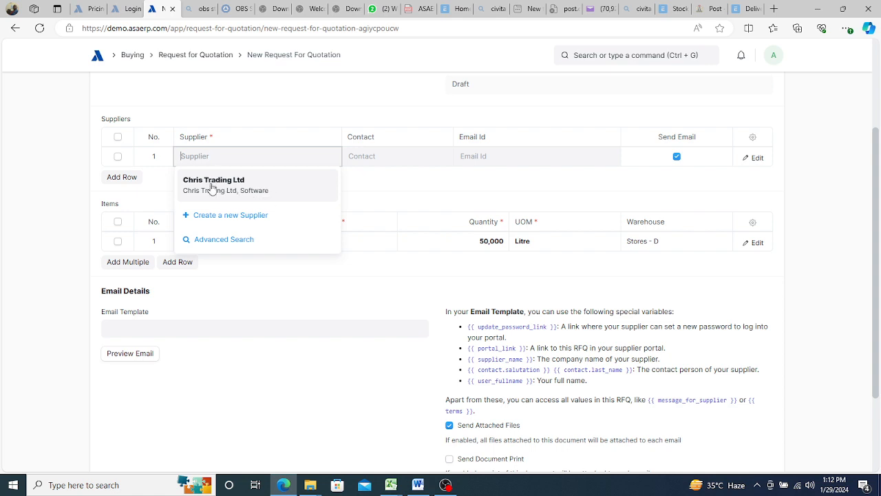
left_click(212, 185)
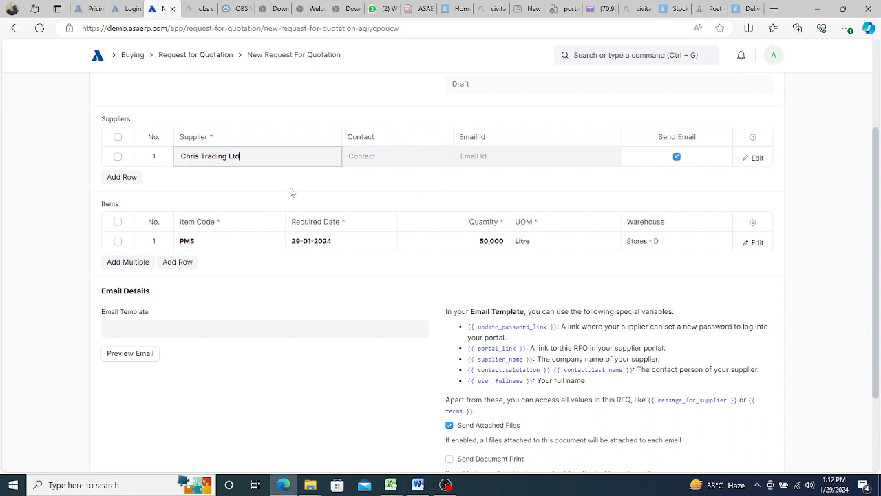
- Add three more rows to the suppliers table and open the supplier choices for the second row
left_click(122, 178)
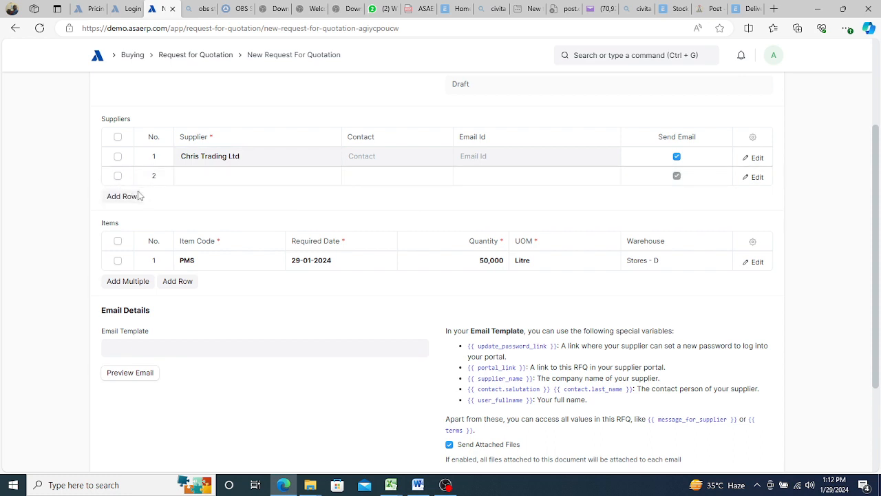
left_click(124, 198)
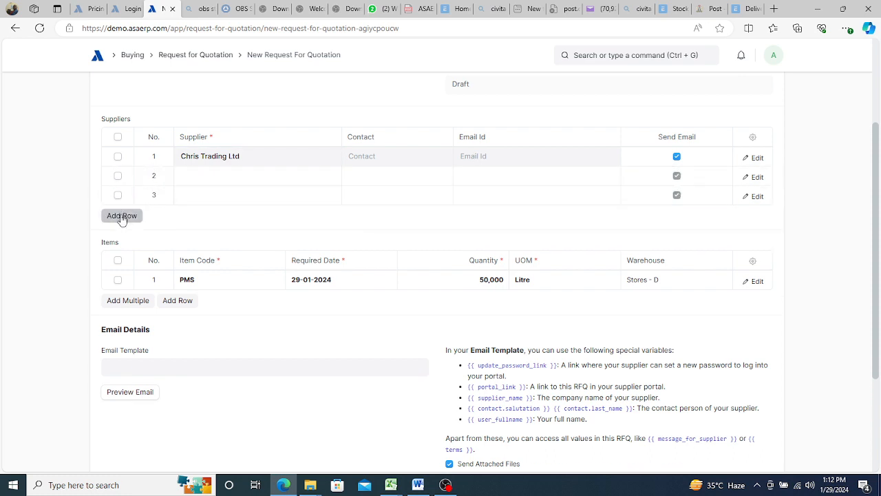
left_click(122, 216)
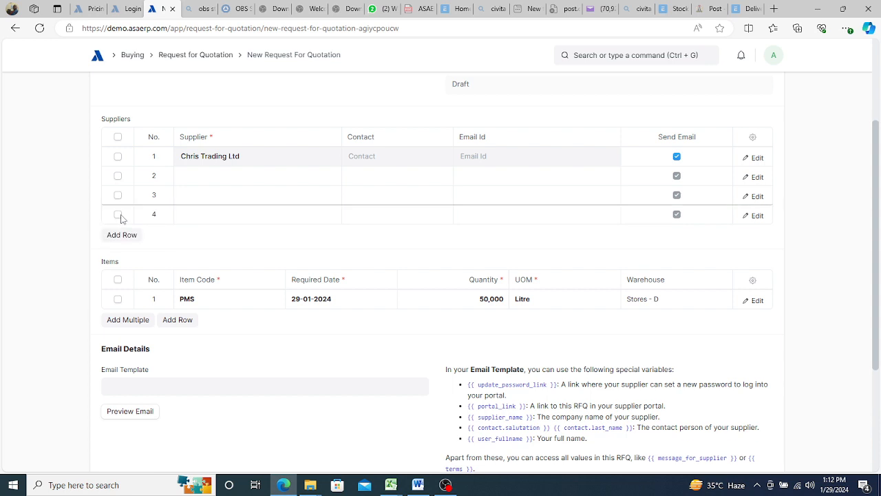
left_click(207, 177)
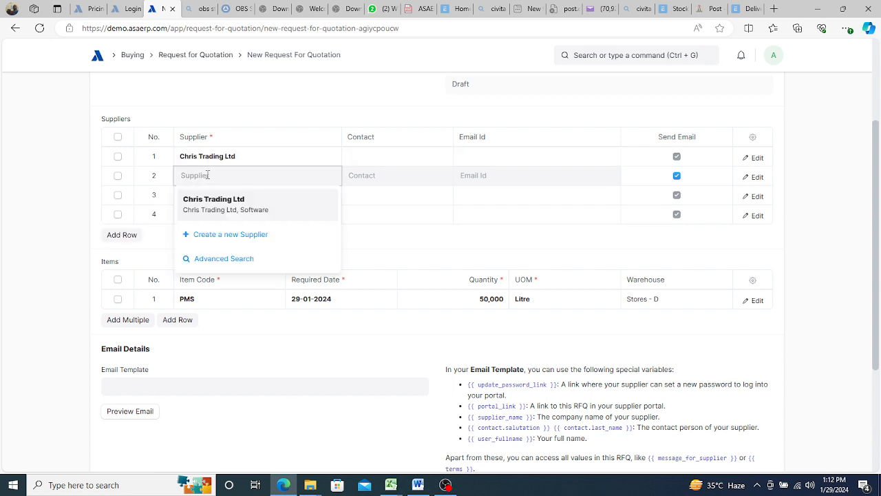
- Delete the empty rows 2, 3 and 4 from the suppliers table
left_click(118, 177)
left_click(118, 176)
left_click(118, 195)
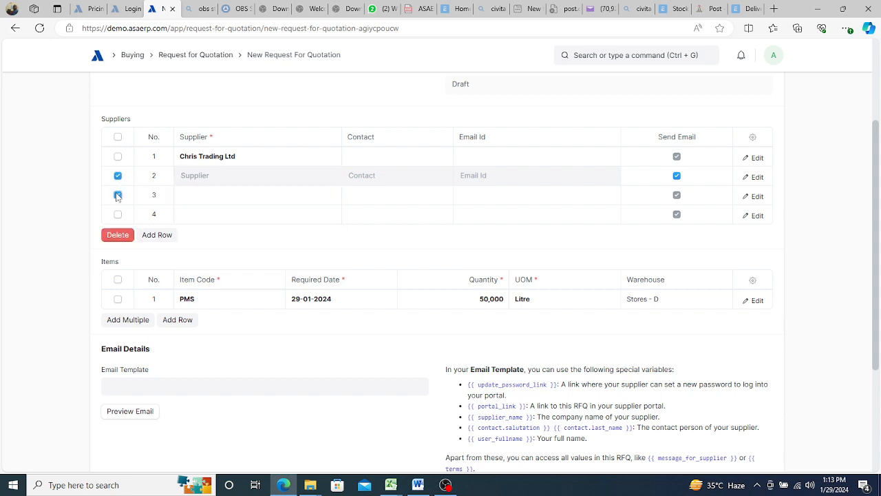
left_click(118, 214)
left_click(118, 234)
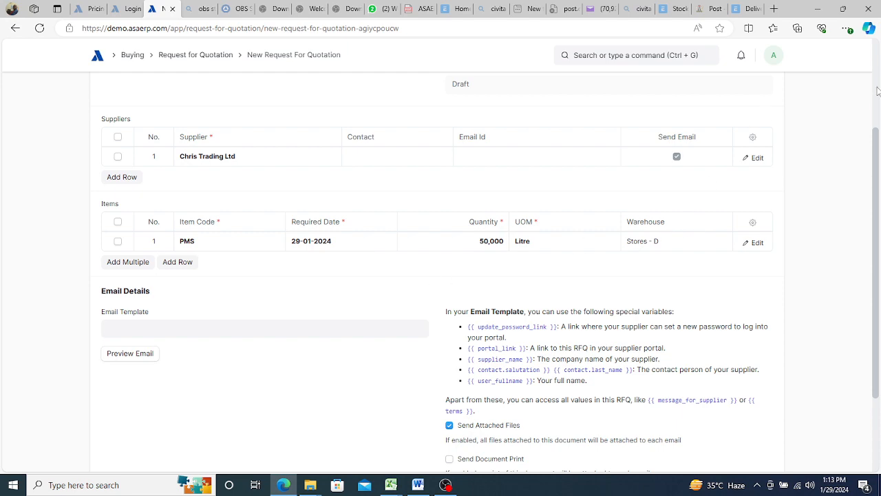
- Save the request for quotation and submit it permanently
scroll(878, 92, "up", 1)
scroll(877, 92, "up", 1)
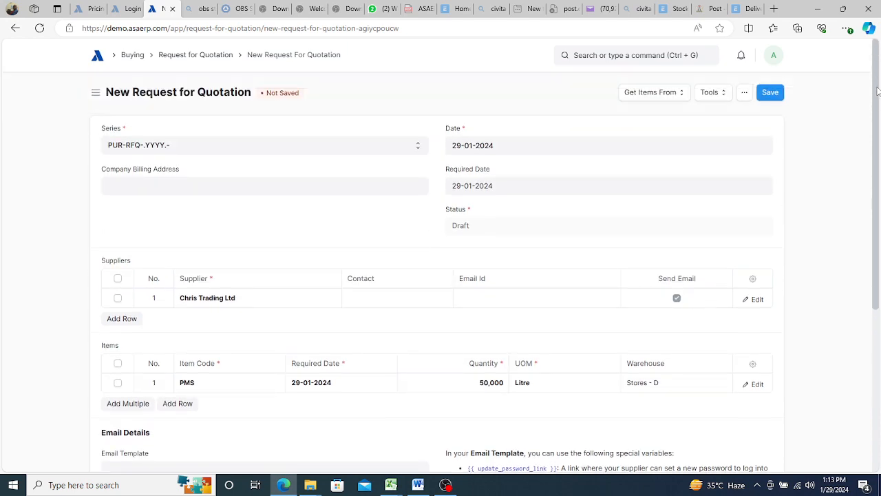
left_click(771, 92)
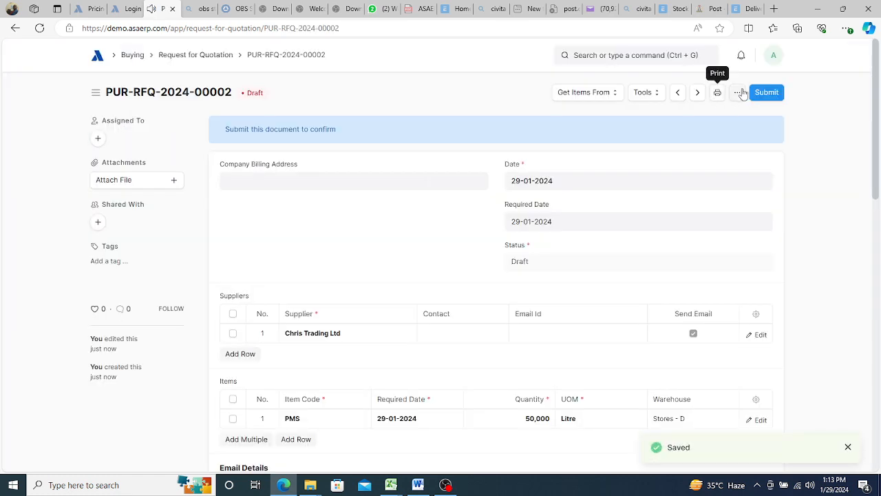
left_click(765, 92)
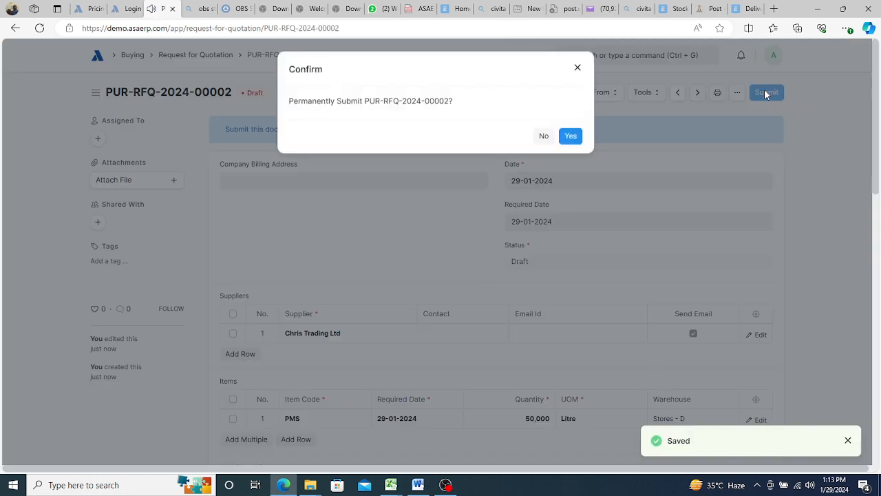
left_click(571, 136)
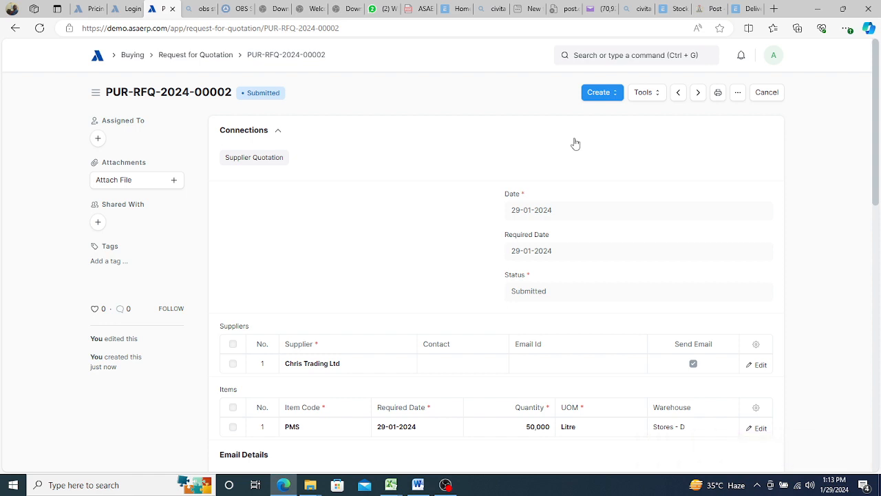
- Create a Supplier Quotation from the submitted request for quotation, with Chris Trading Ltd as the supplier
left_click(611, 94)
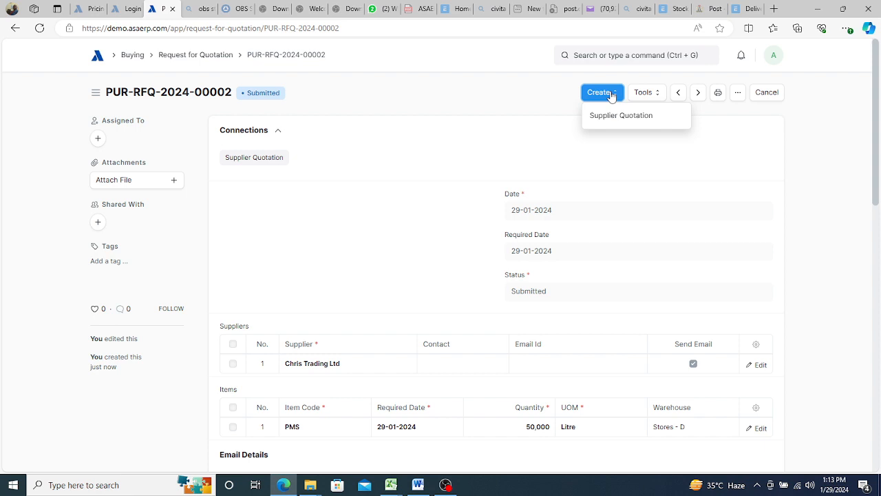
left_click(609, 114)
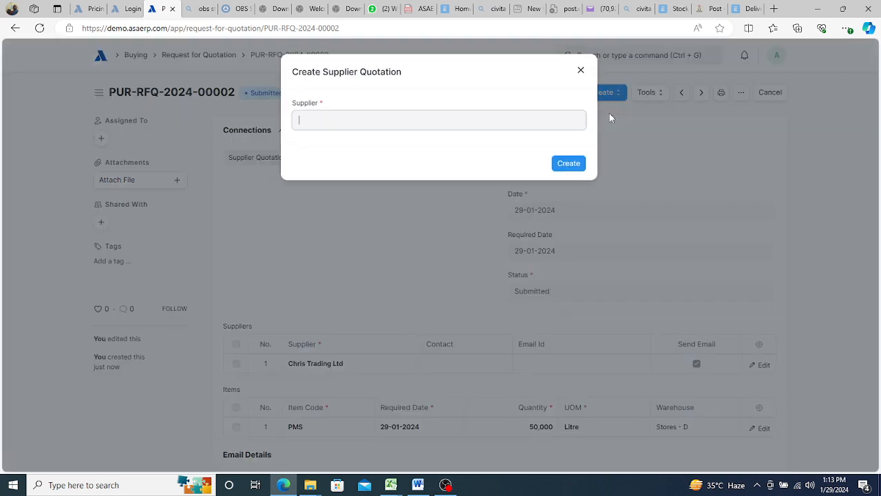
left_click(530, 121)
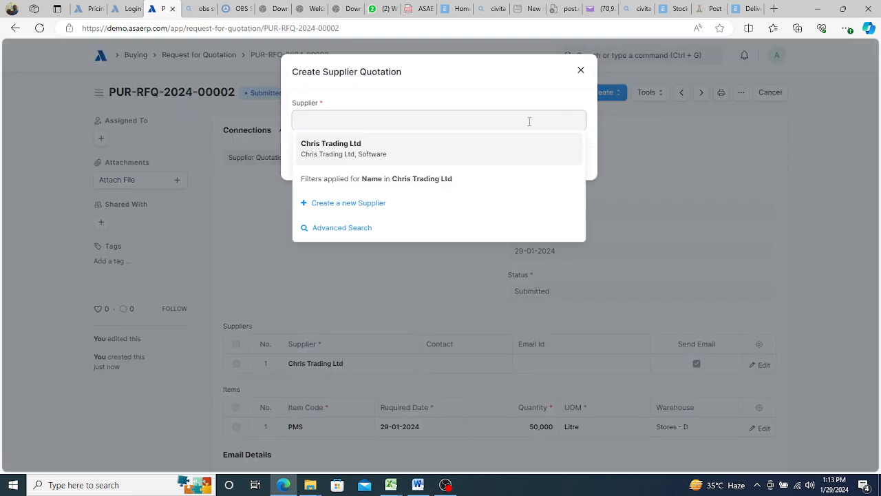
left_click(342, 146)
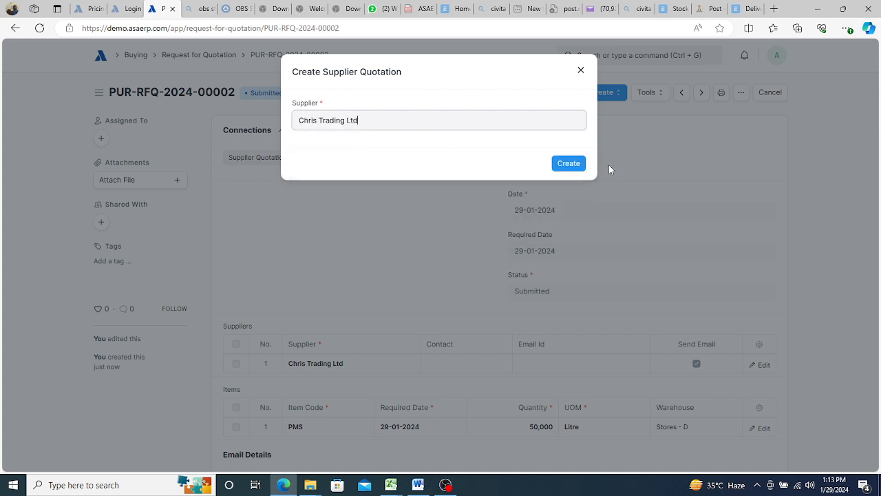
left_click(569, 164)
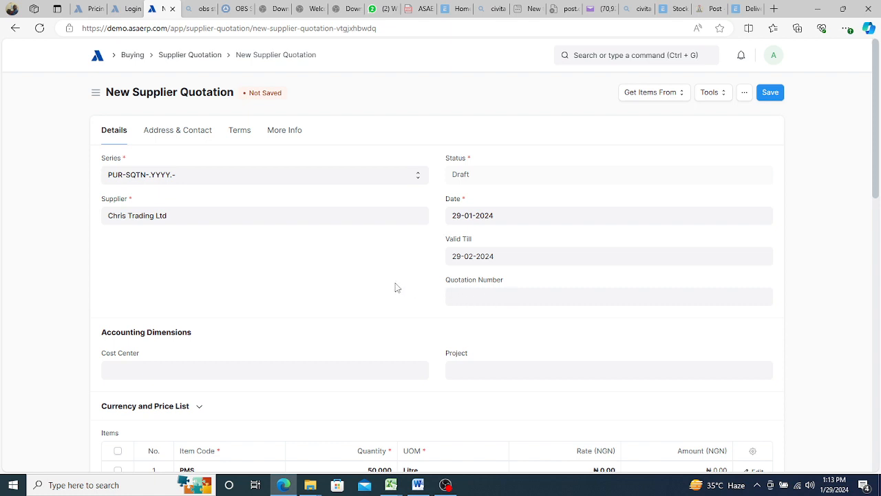
- Set the supplier quotation's cost center to Main - D
left_click(209, 371)
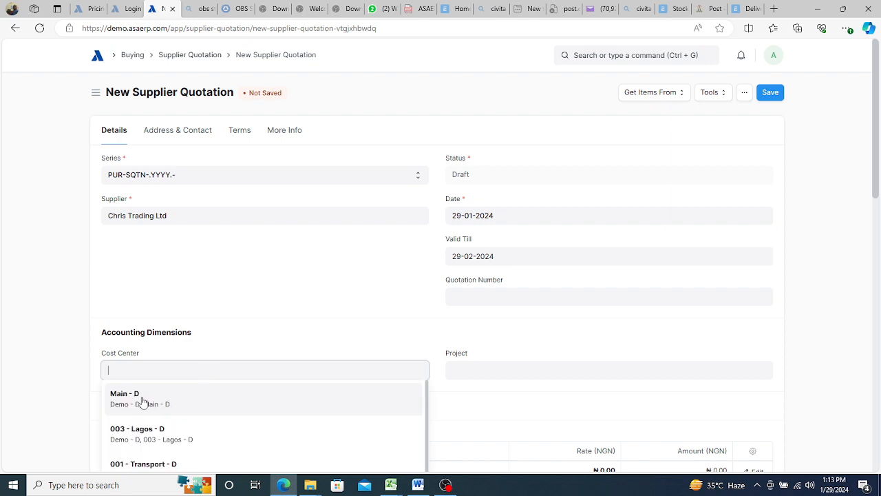
left_click(121, 403)
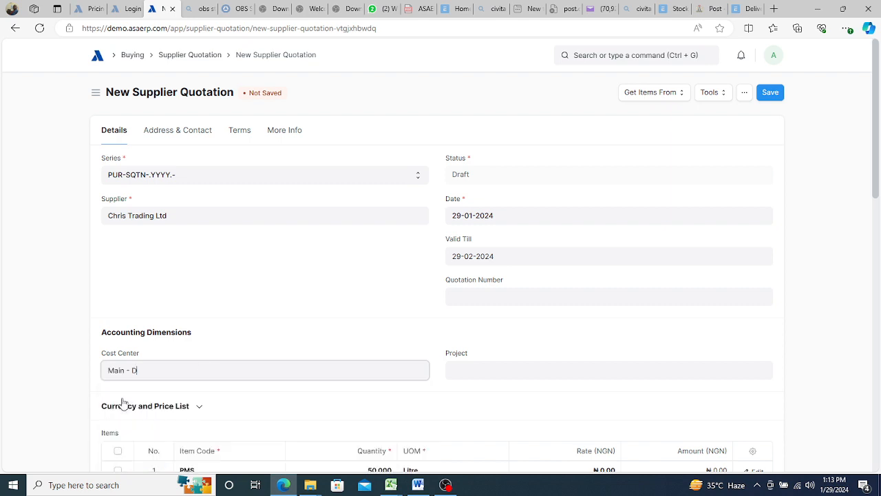
left_click(230, 279)
- Set the rate of the PMS item in the supplier quotation to 800 NGN
scroll(230, 279, "down", 2)
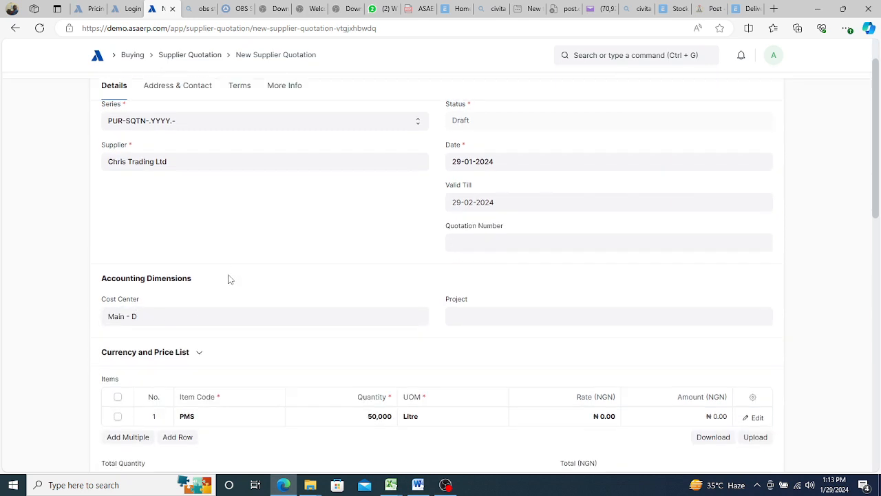
scroll(230, 279, "down", 2)
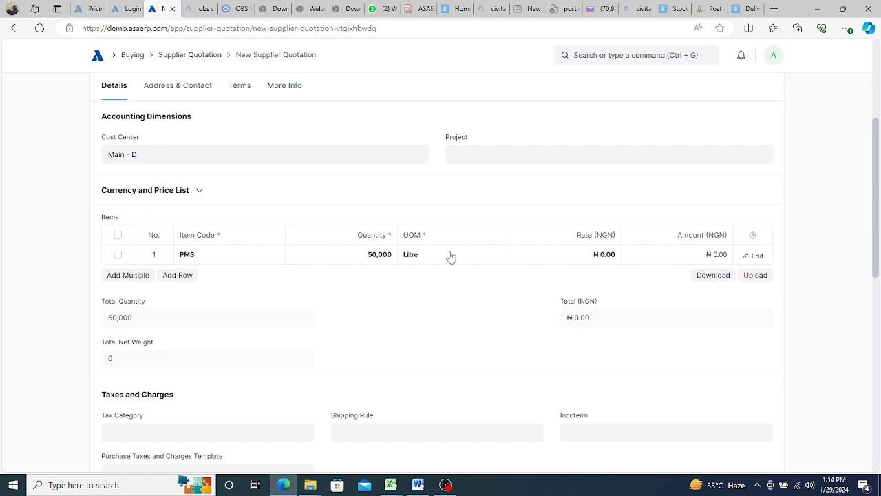
left_click(605, 256)
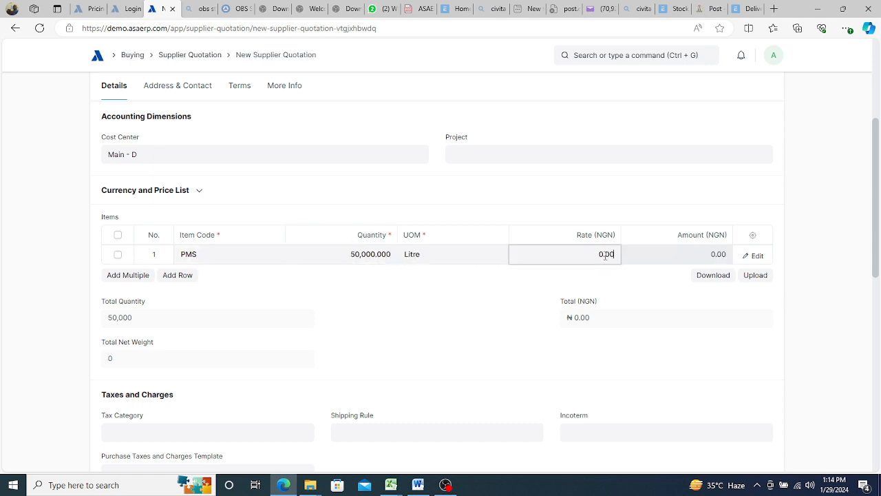
key("BackSpace")
type("800")
left_click(557, 278)
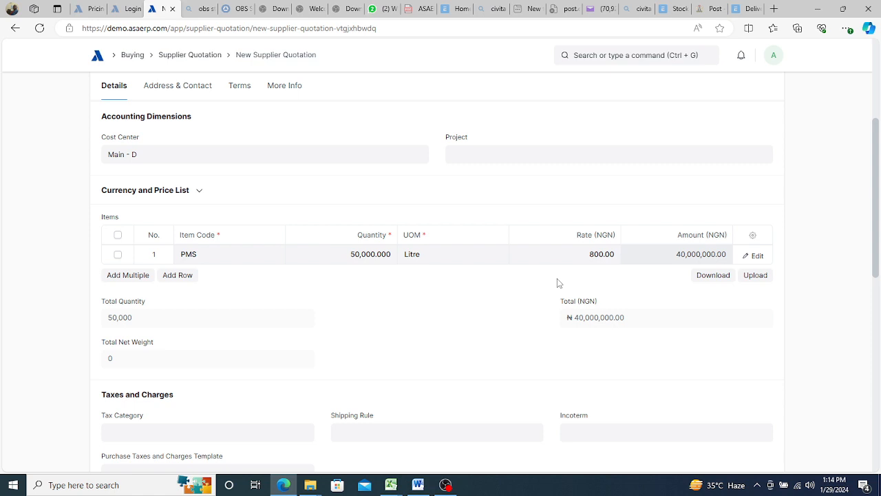
mouse_move(879, 34)
left_click(869, 50)
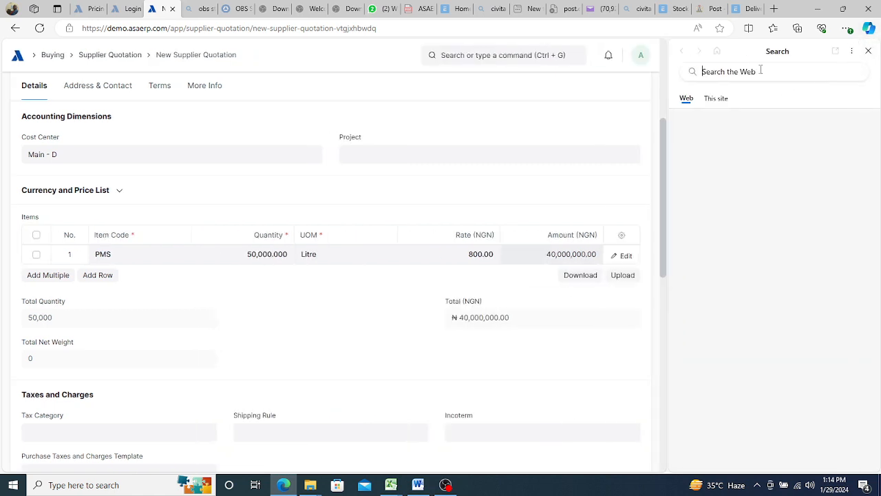
left_click(868, 51)
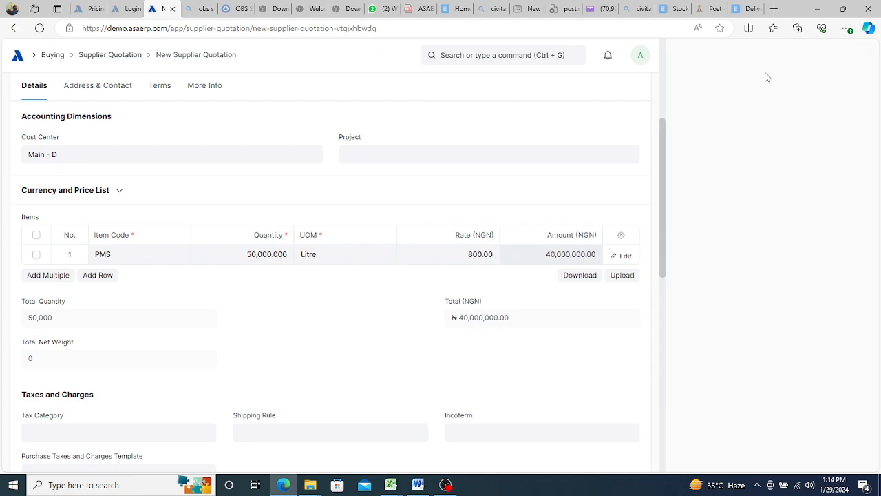
- Save the supplier quotation and submit it permanently
scroll(876, 62, "up", 3)
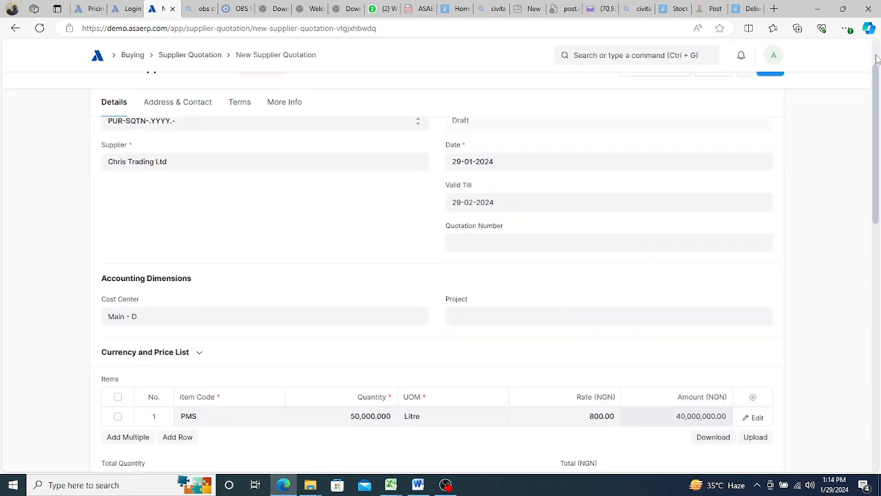
left_click(769, 92)
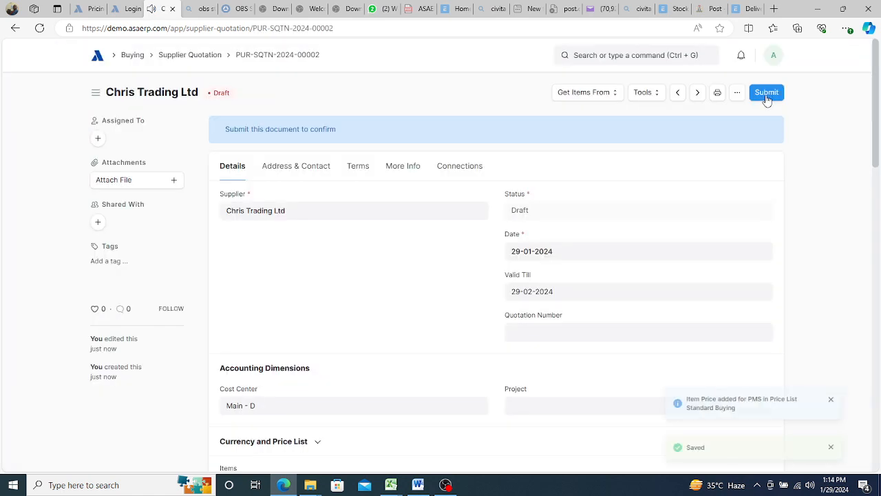
left_click(766, 94)
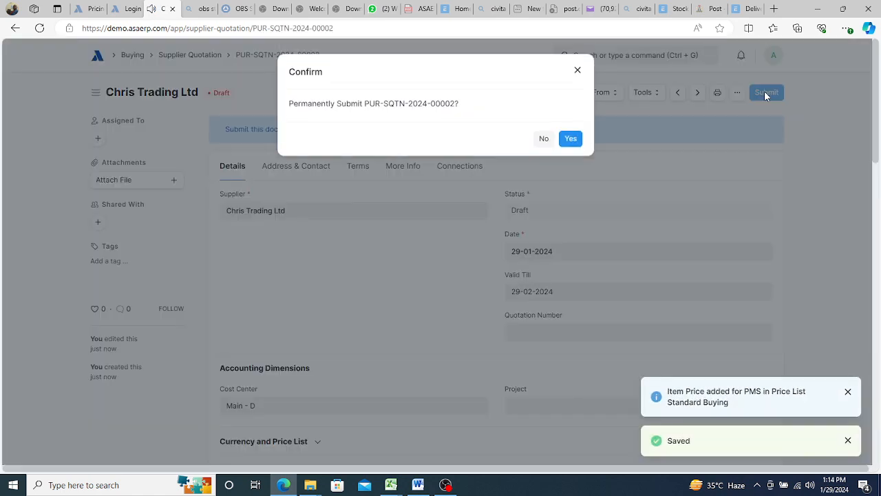
left_click(574, 139)
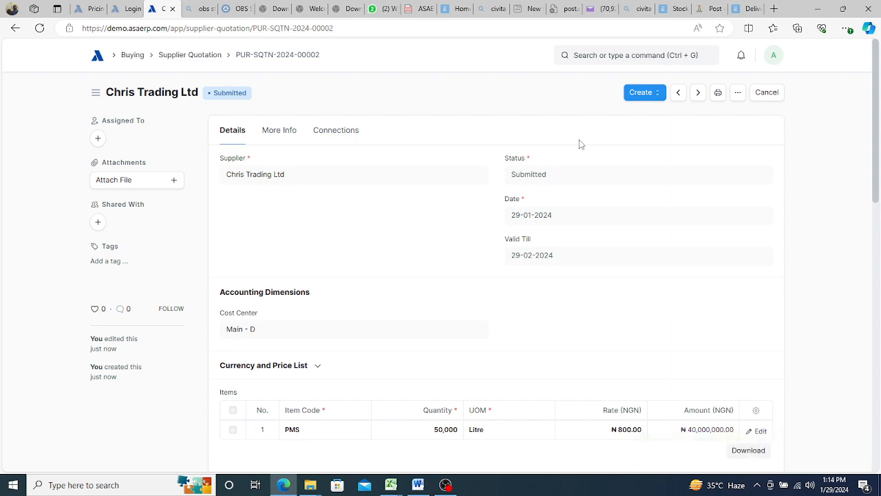
- Create a Purchase Order from the submitted supplier quotation
left_click(656, 93)
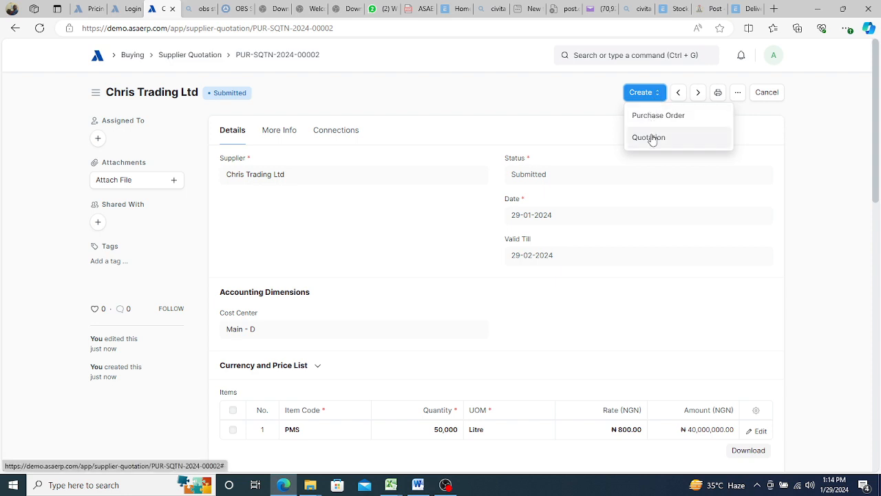
left_click(585, 98)
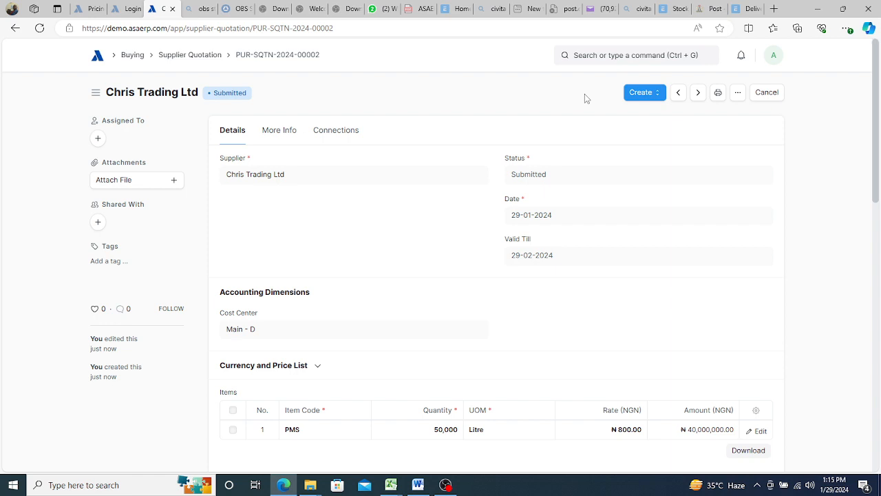
left_click(651, 98)
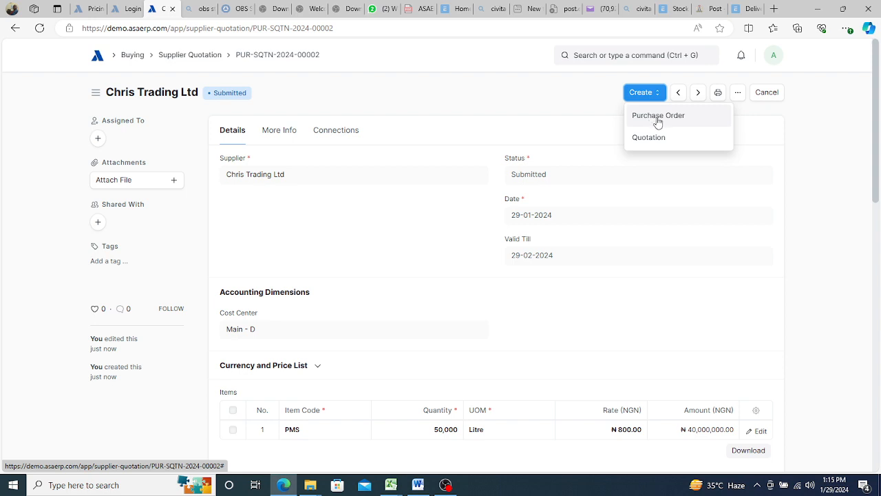
left_click(650, 119)
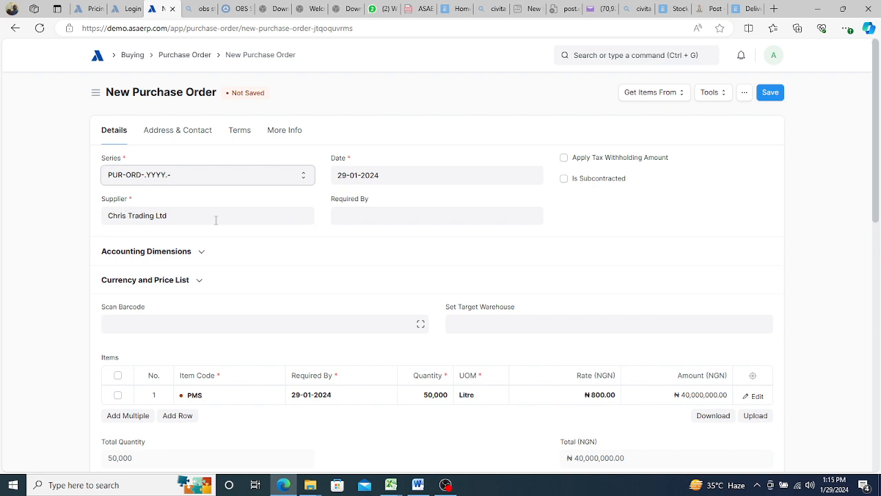
- Set the purchase order's Required By date to 29-01-2024 and its project to PROJ-0001
left_click(390, 211)
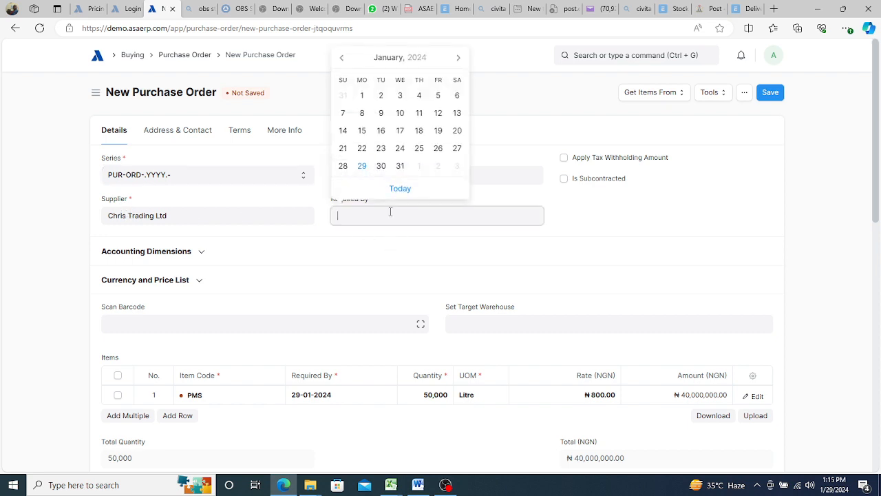
left_click(362, 165)
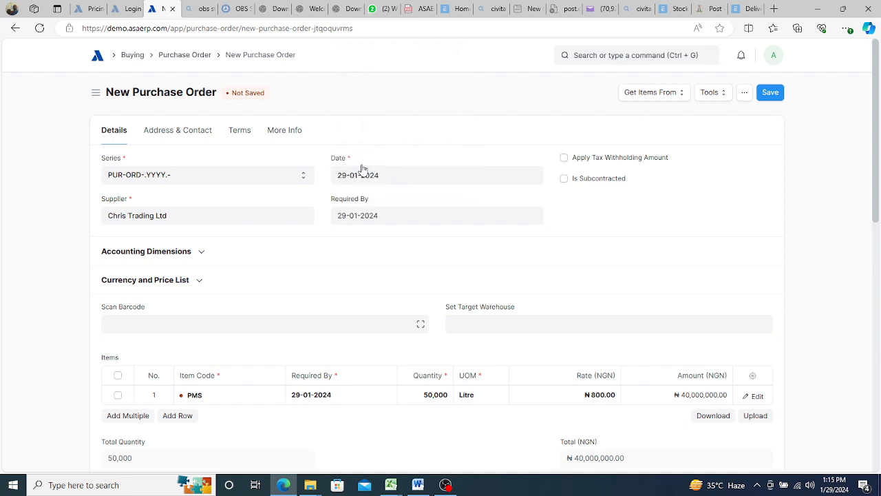
left_click(201, 253)
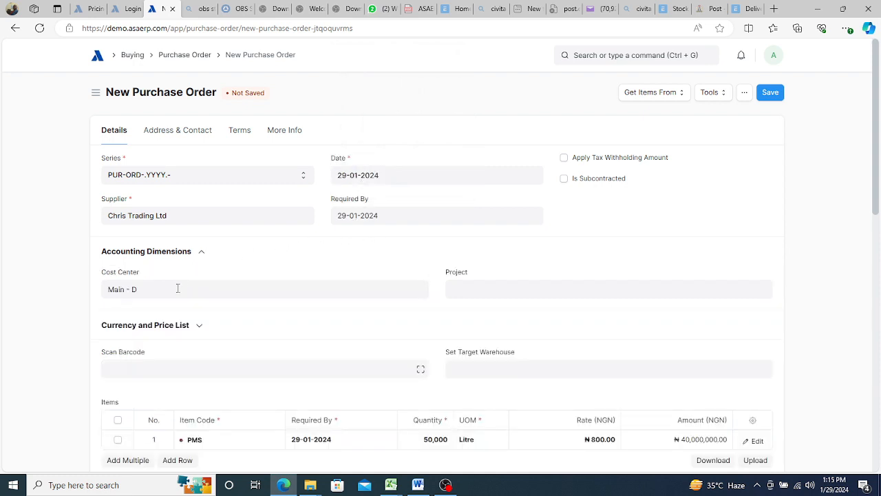
left_click(483, 286)
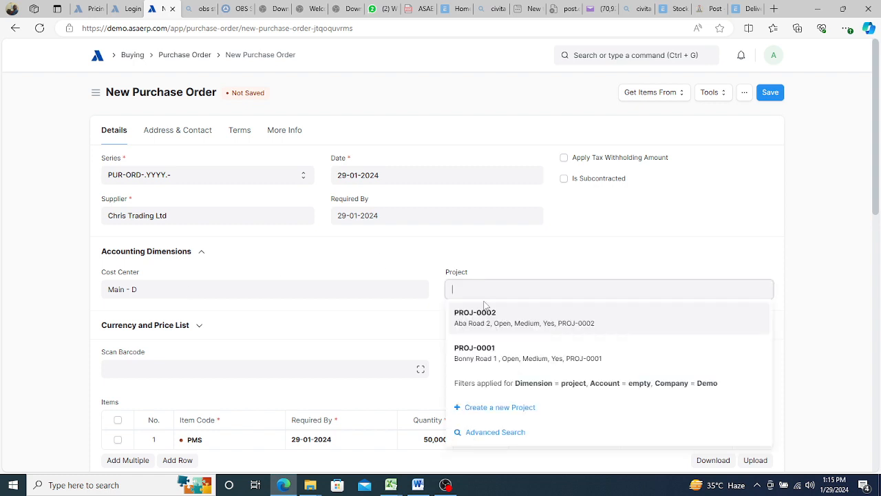
left_click(484, 351)
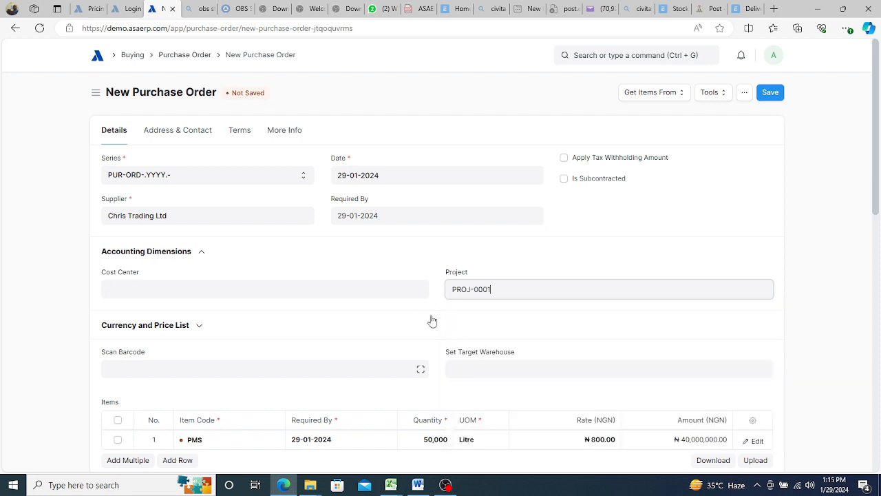
left_click(404, 270)
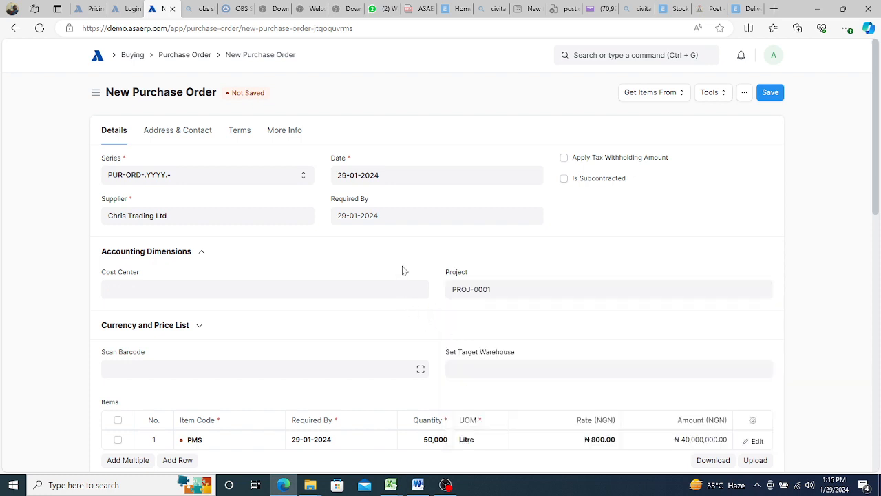
- Set the purchase order's target warehouse to Stores - D
scroll(404, 270, "down", 3)
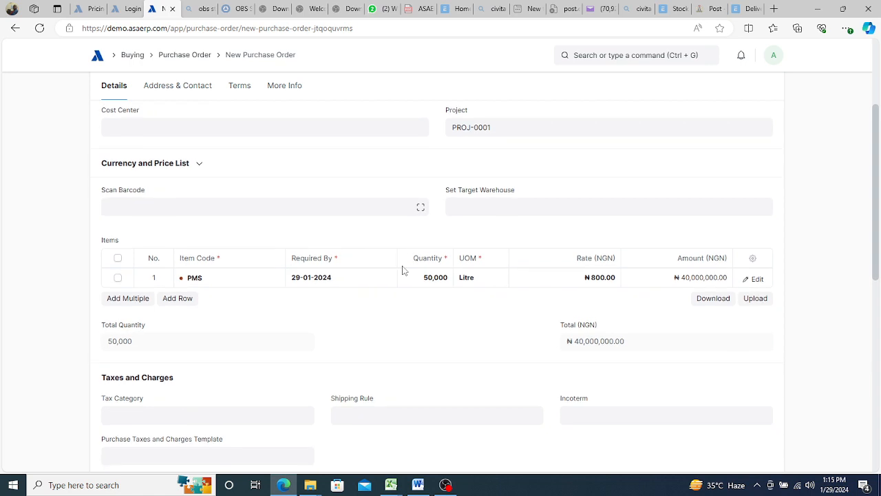
left_click(484, 206)
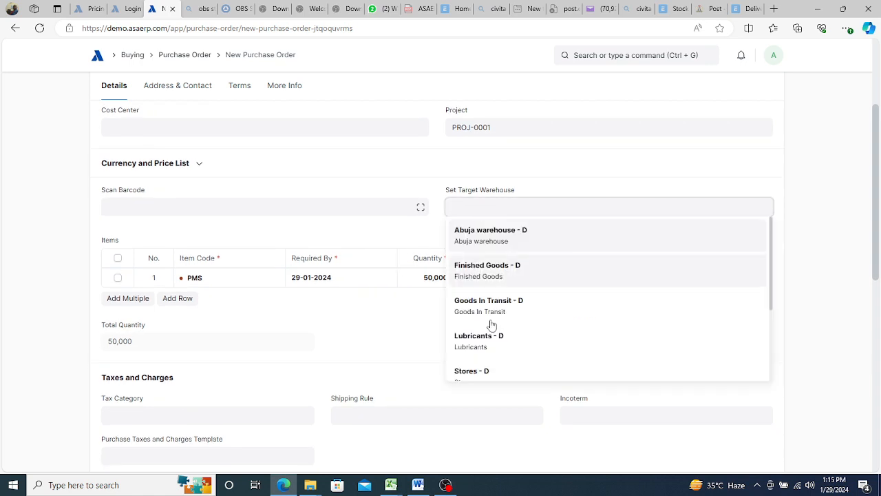
left_click(480, 370)
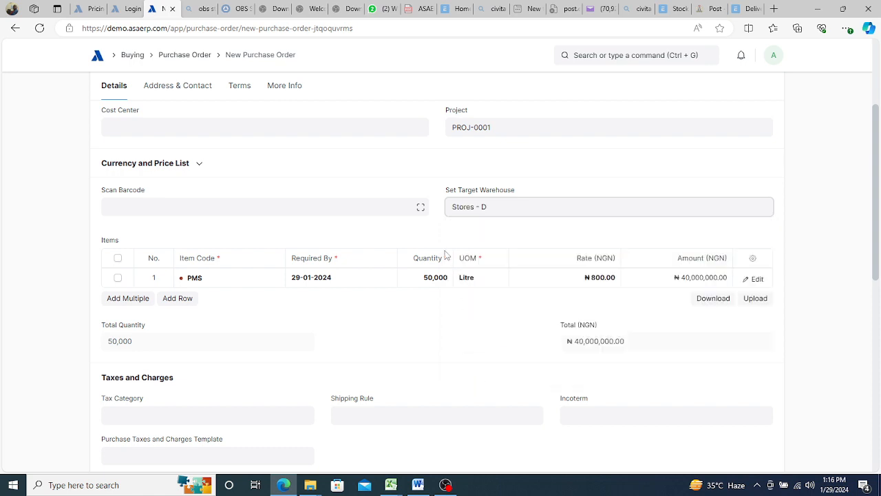
left_click(441, 229)
- Save the purchase order for Chris Trading Ltd and submit it permanently
scroll(440, 230, "down", 1)
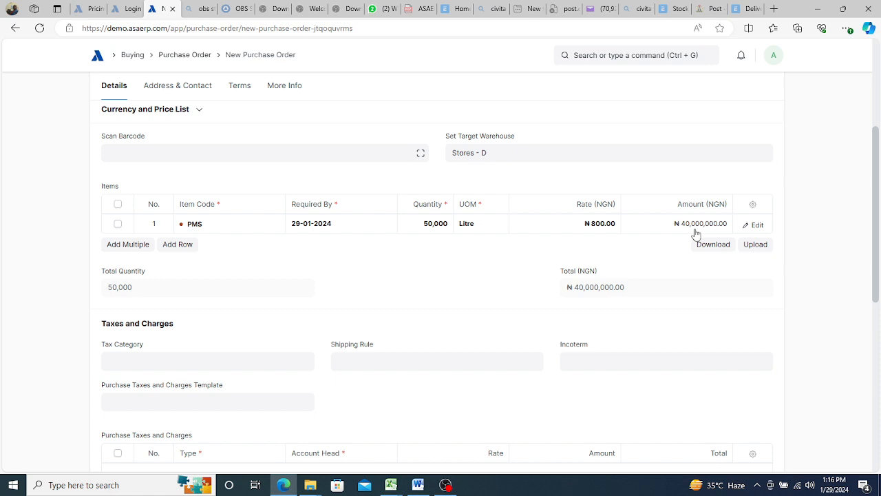
scroll(805, 169, "up", 3)
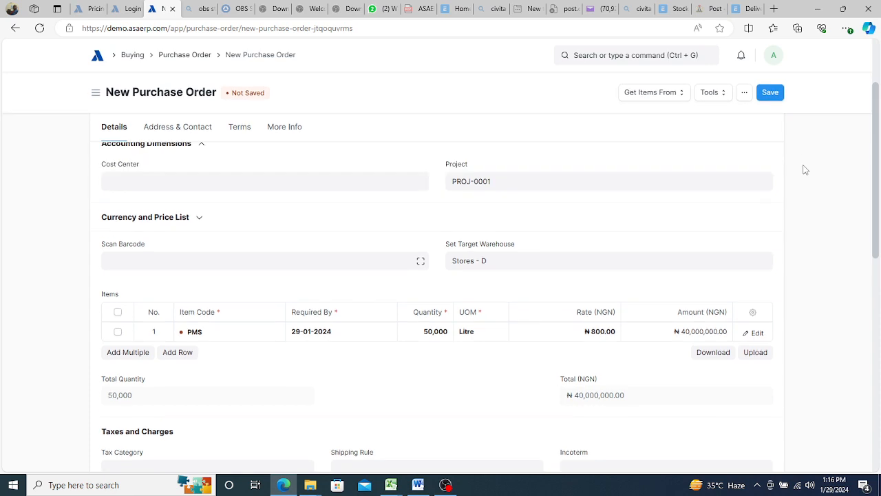
left_click(766, 97)
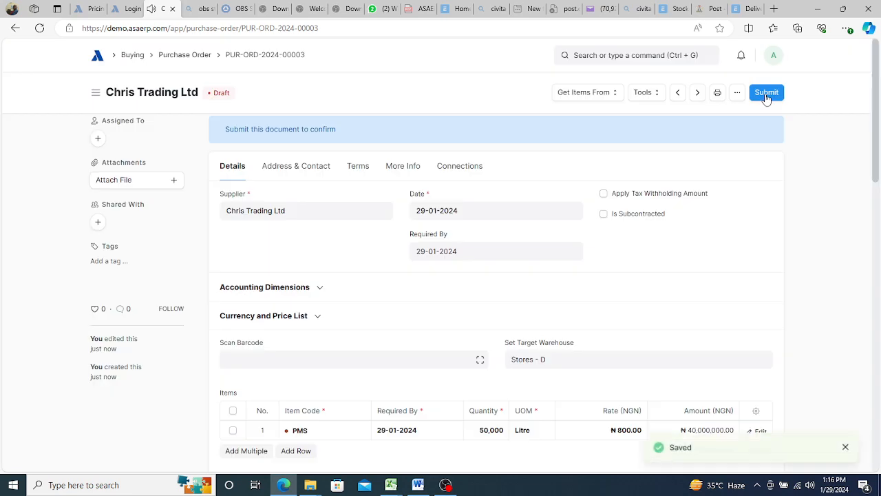
left_click(766, 95)
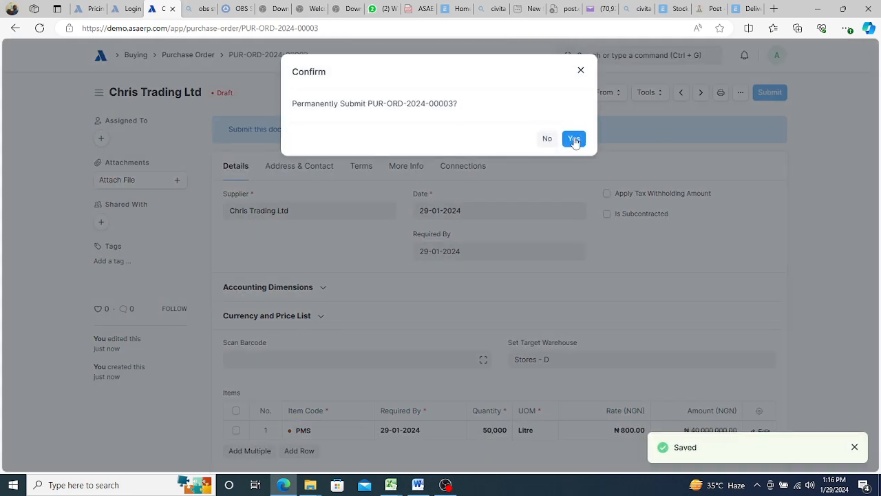
left_click(572, 138)
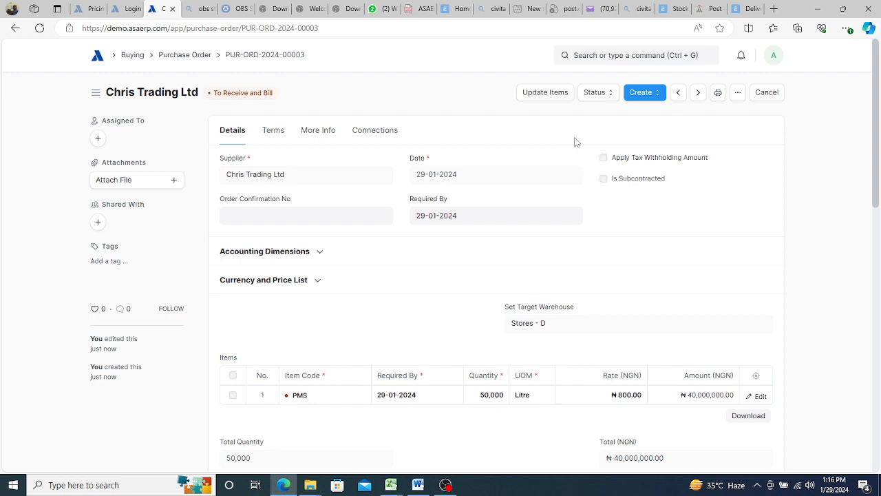
- Create a Purchase Receipt from the submitted purchase order and enable editing of its posting date and time
left_click(645, 95)
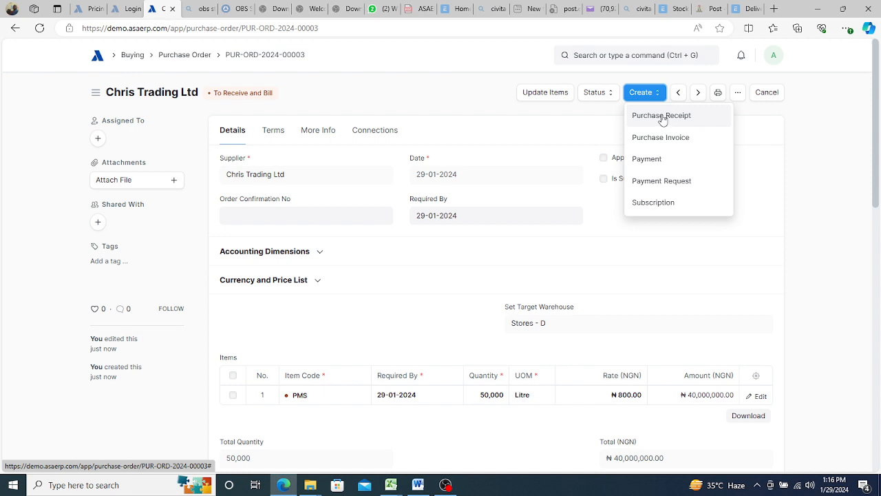
left_click(661, 117)
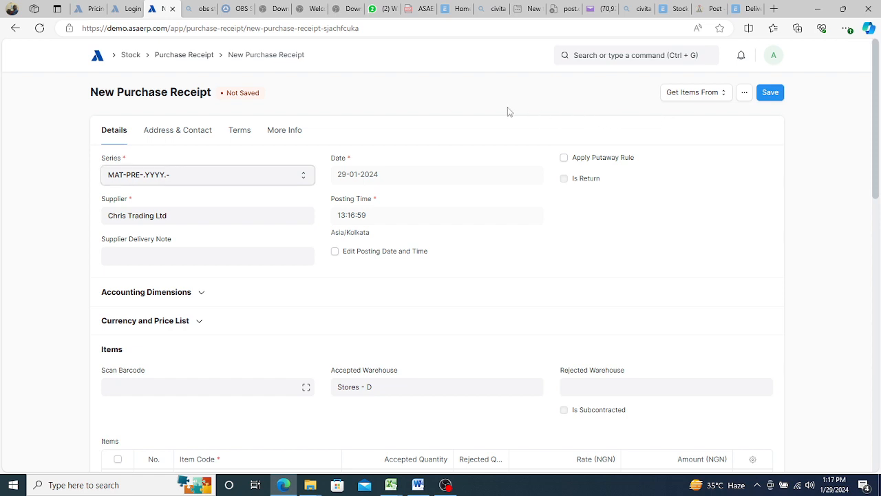
left_click(404, 176)
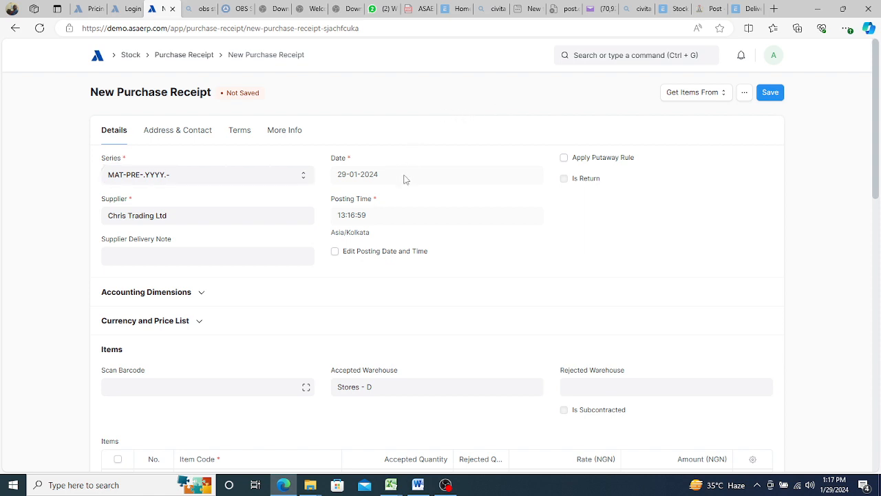
left_click(335, 253)
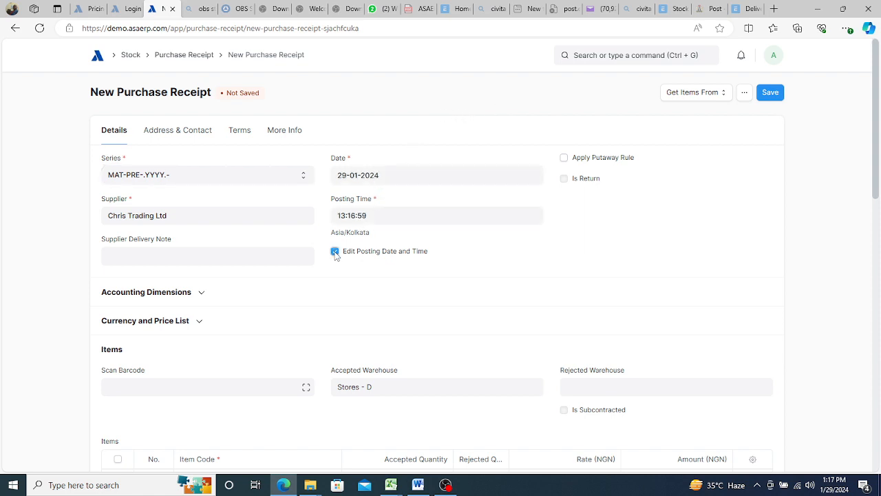
left_click(398, 175)
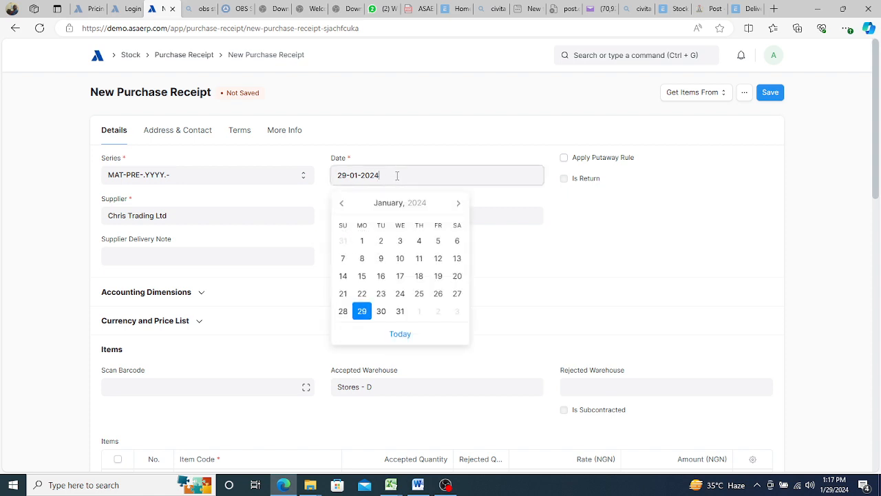
left_click(320, 196)
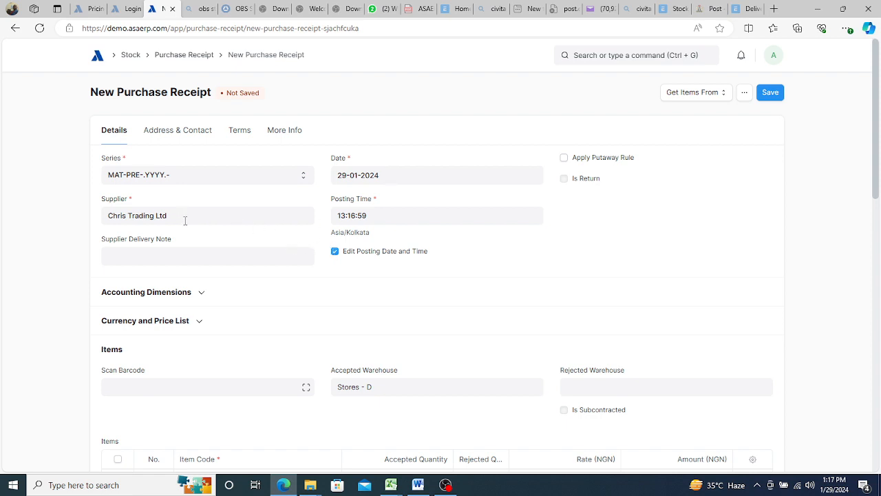
- Set the purchase receipt's cost center to Main - D in its accounting dimensions
left_click(203, 293)
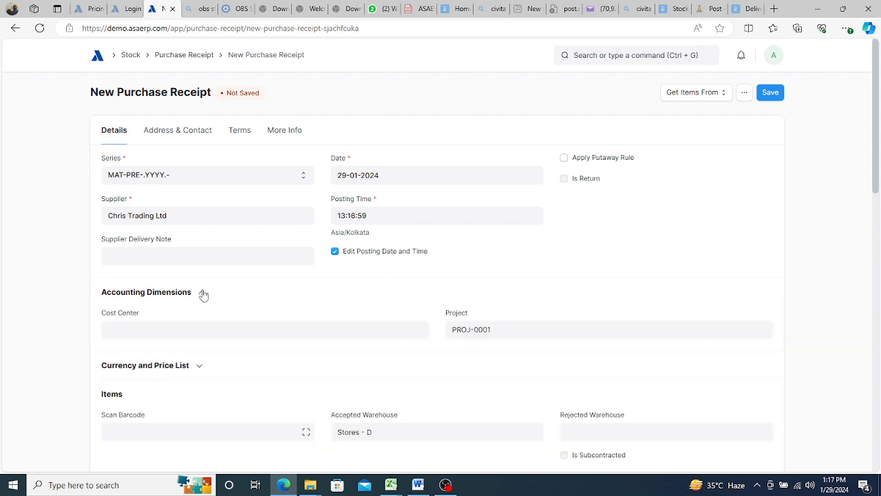
left_click(202, 330)
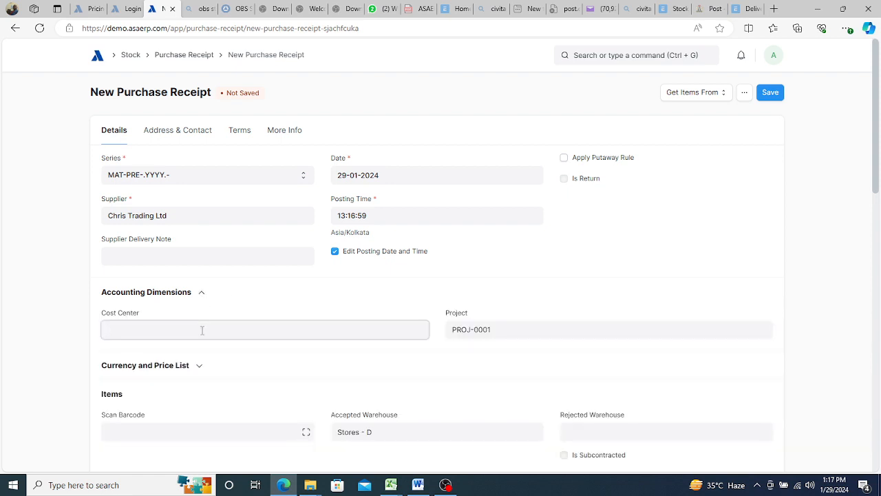
type("main")
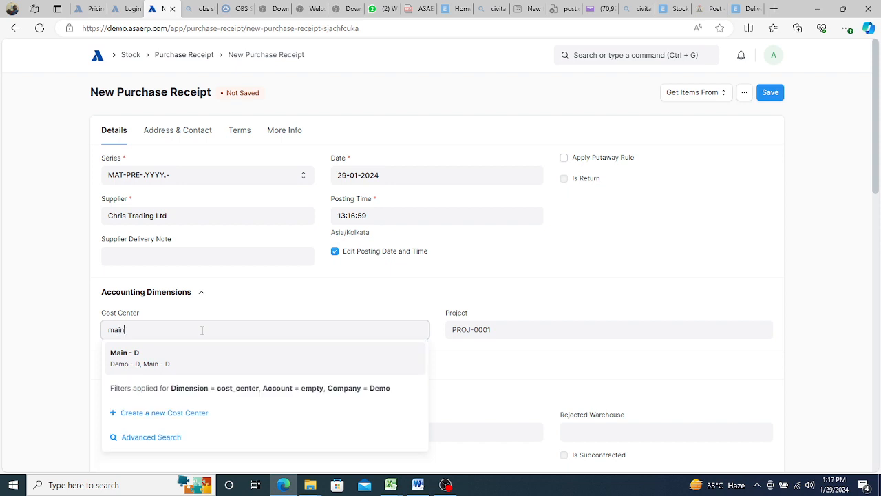
left_click(126, 358)
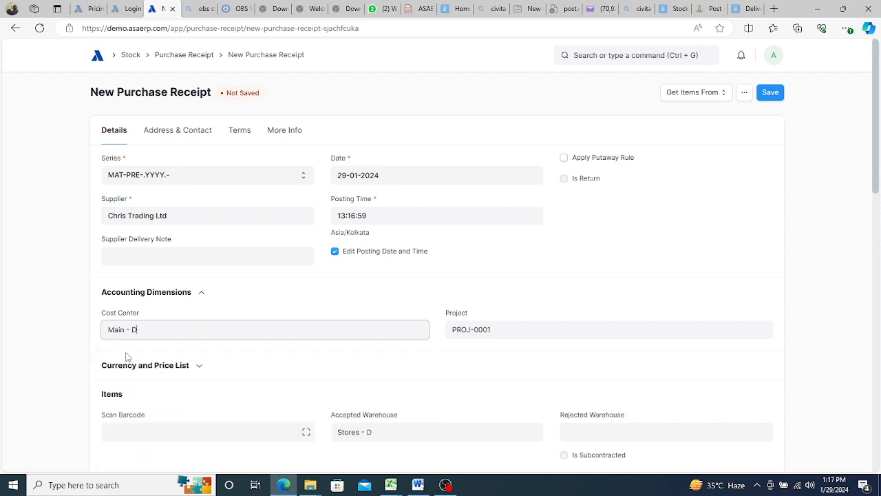
left_click(409, 303)
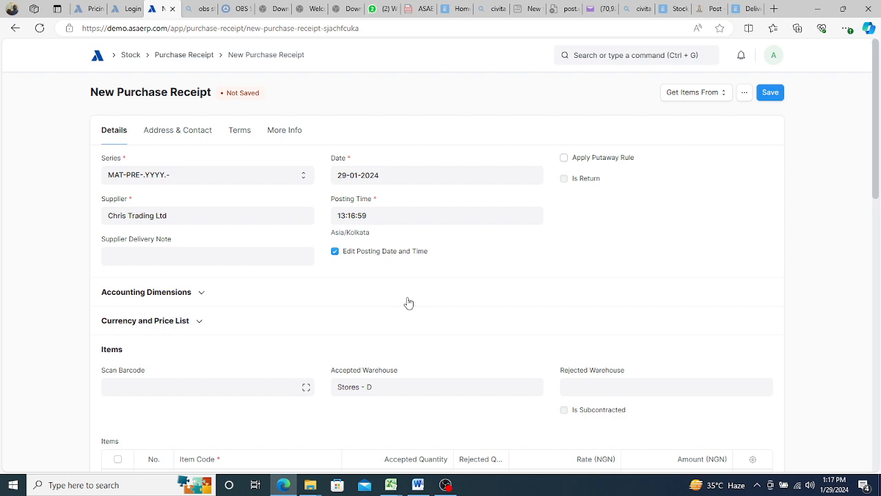
- Check the purchase receipt's details, then save it and submit it permanently
scroll(409, 303, "down", 3)
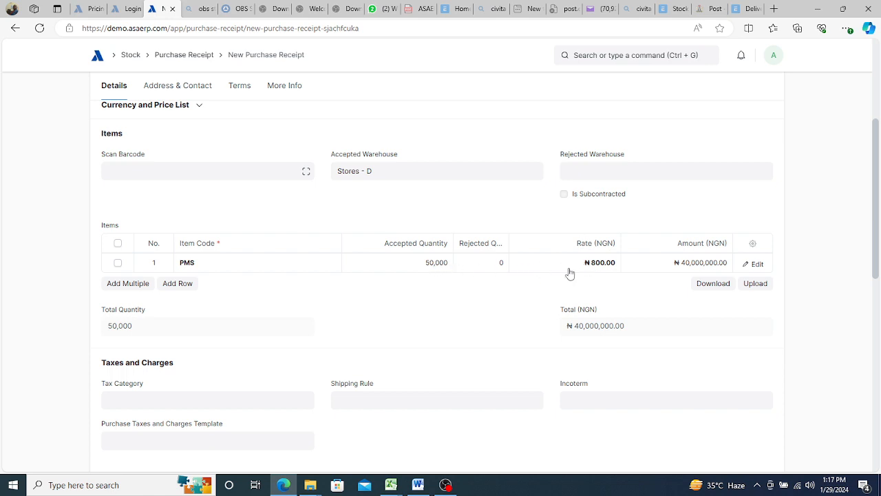
scroll(499, 301, "down", 3)
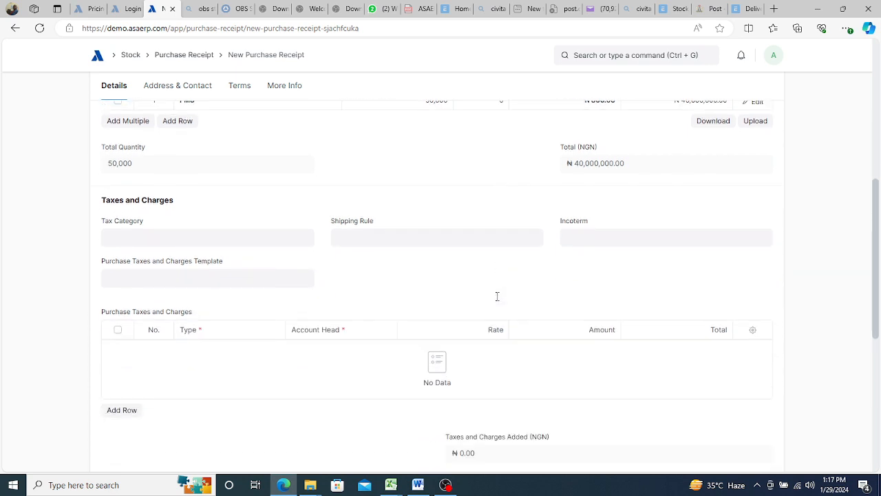
scroll(499, 301, "up", 2)
scroll(499, 301, "up", 1)
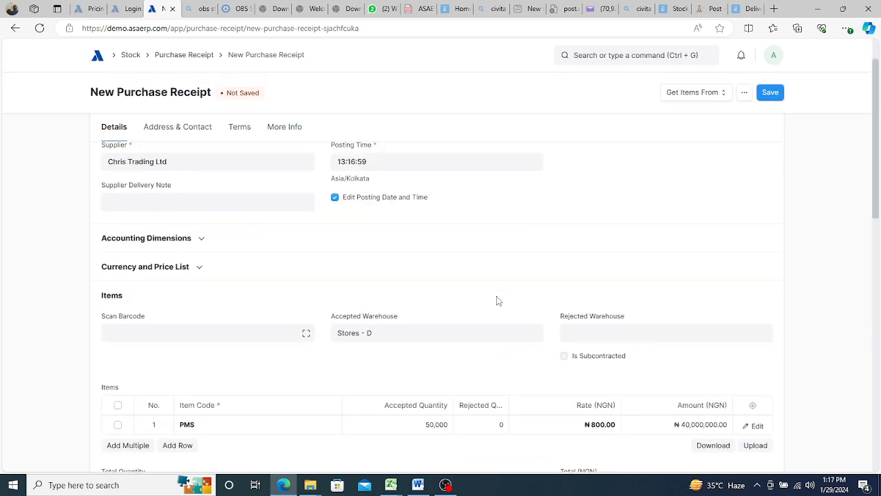
scroll(499, 301, "up", 1)
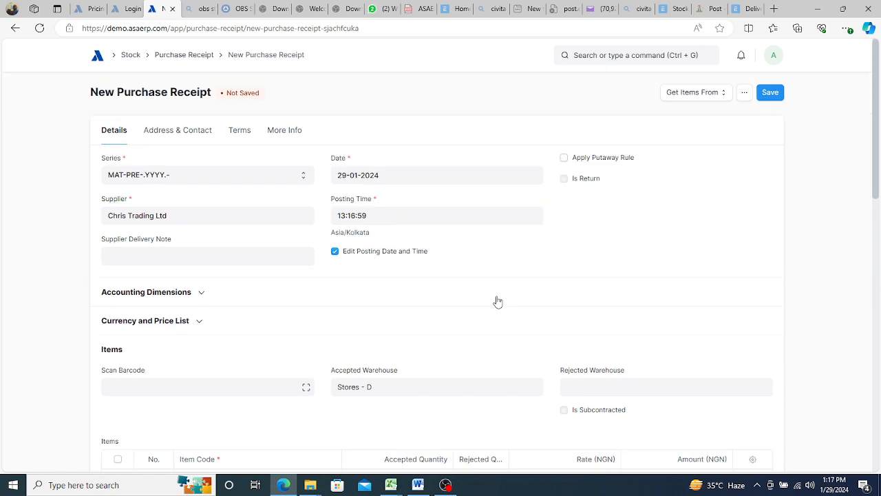
scroll(497, 301, "down", 1)
scroll(497, 298, "up", 1)
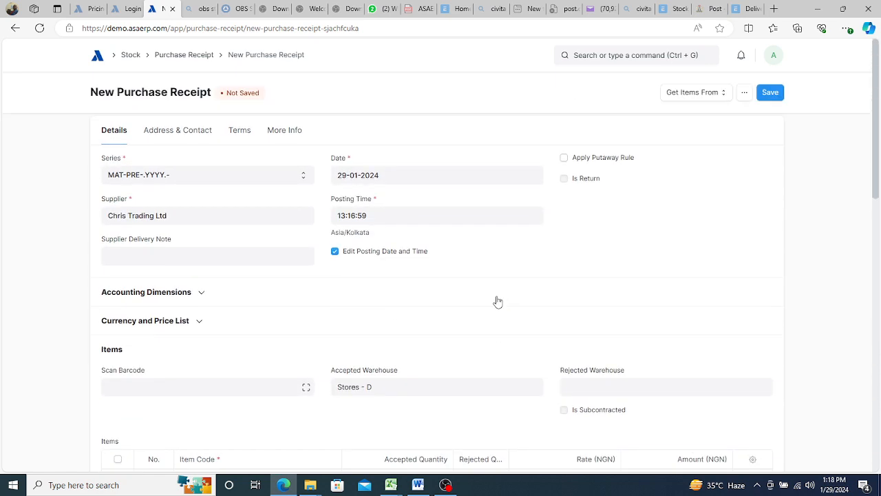
left_click(772, 96)
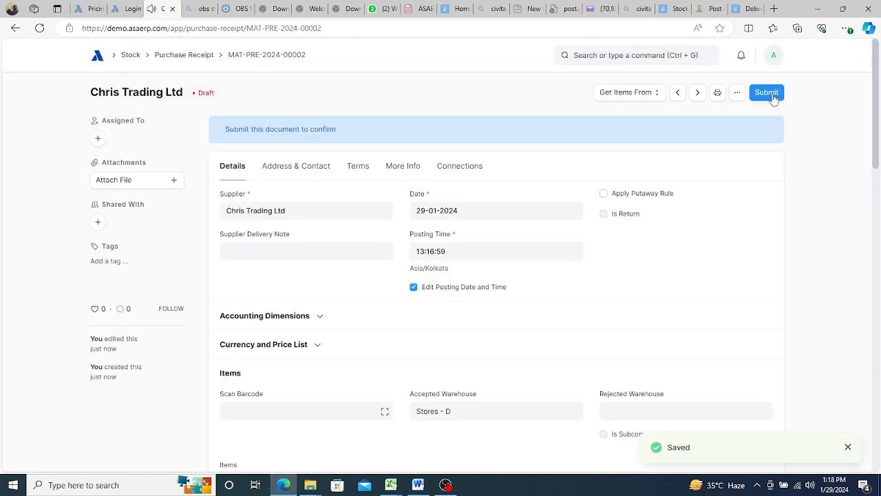
left_click(764, 97)
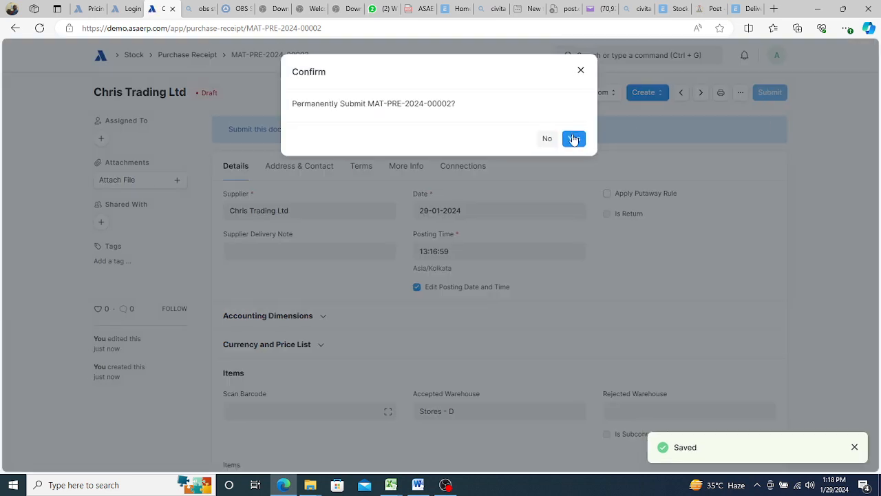
left_click(572, 140)
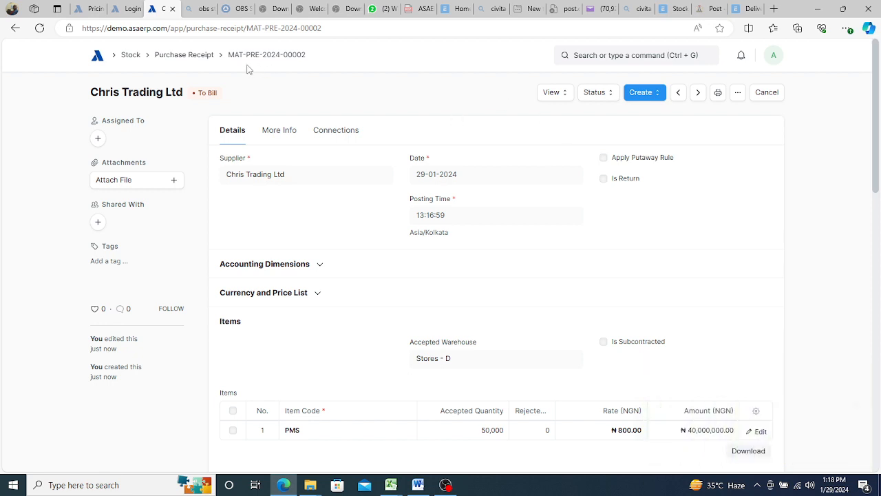
- Open the Stock Ledger for the submitted purchase receipt to examine its stock entry
left_click(563, 96)
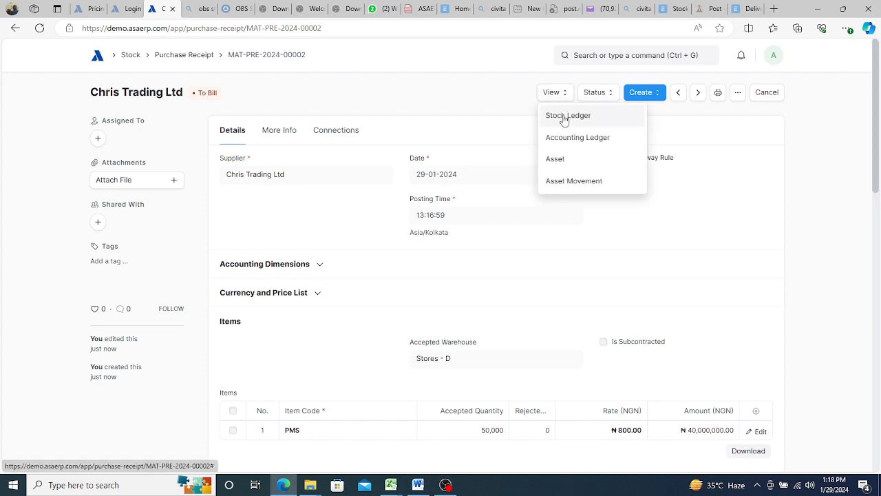
left_click(563, 118)
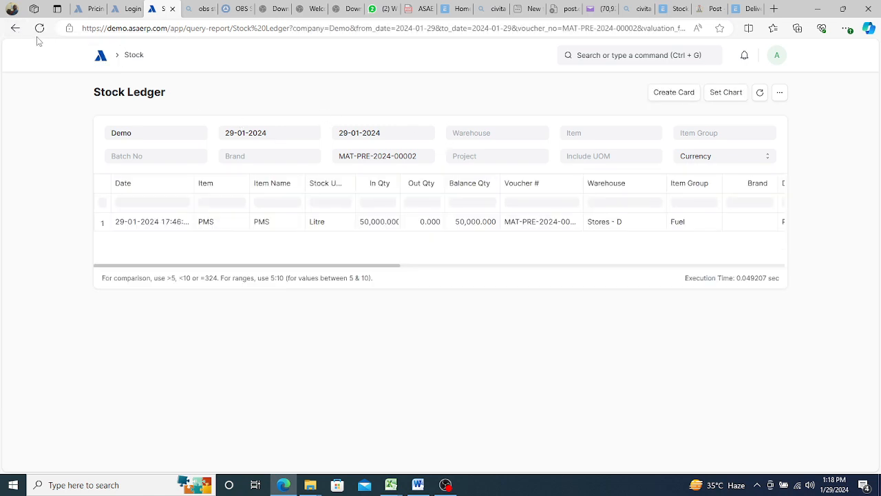
- Return to the purchase receipt and open its Accounting Ledger to examine the debit and credit entries
left_click(15, 29)
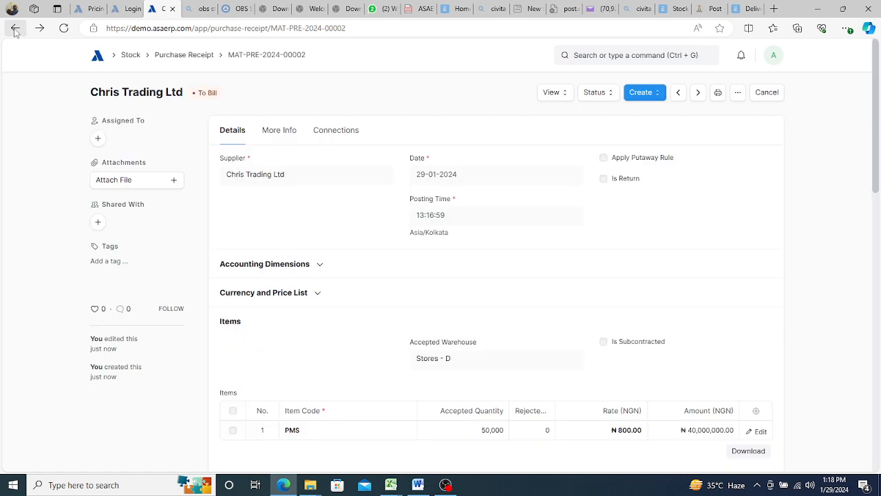
left_click(561, 95)
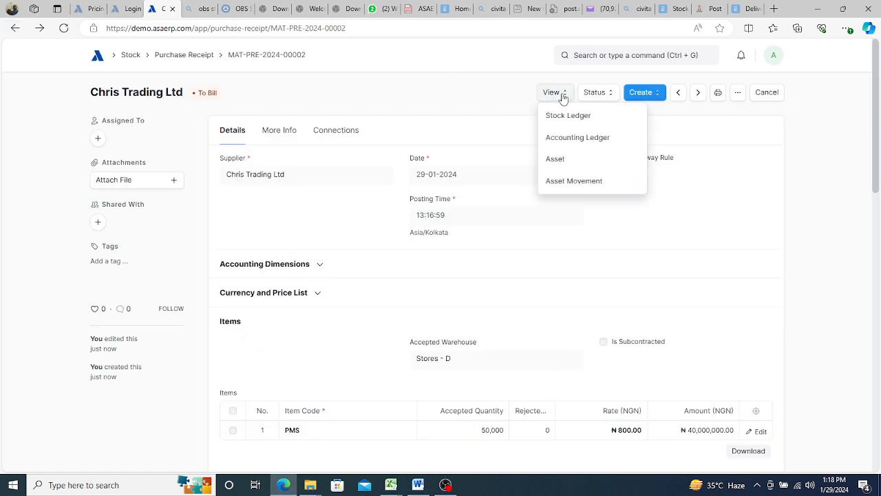
left_click(564, 139)
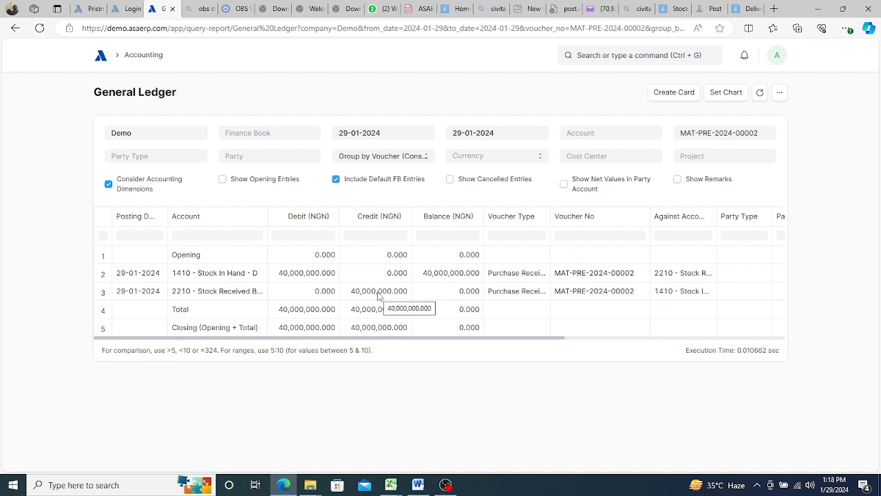
- Create a Purchase Invoice from the purchase receipt and check its accounting dimensions and items
left_click(15, 28)
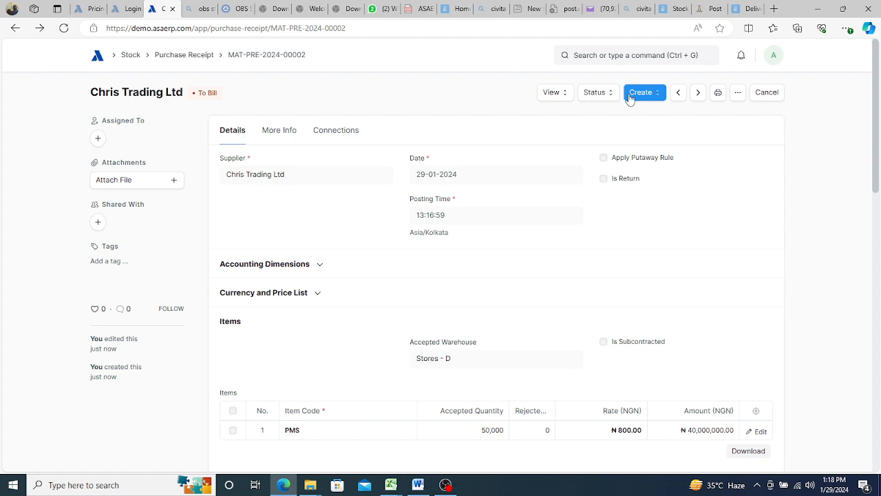
left_click(657, 97)
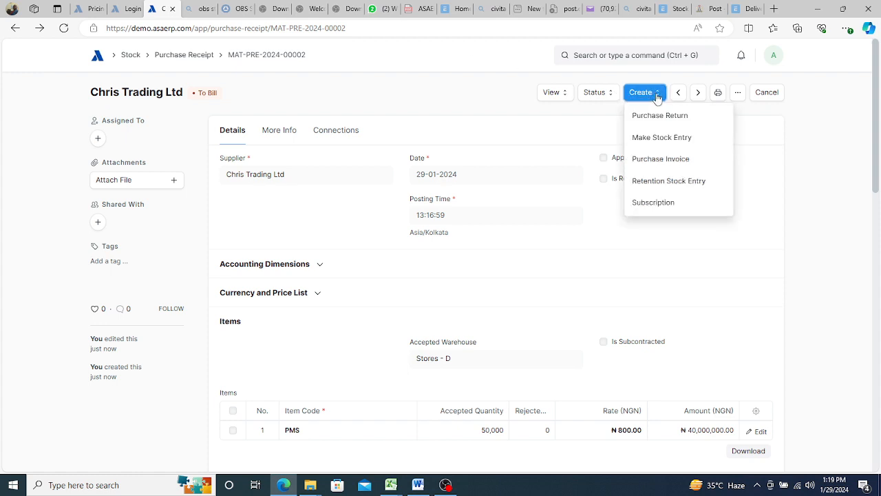
left_click(675, 166)
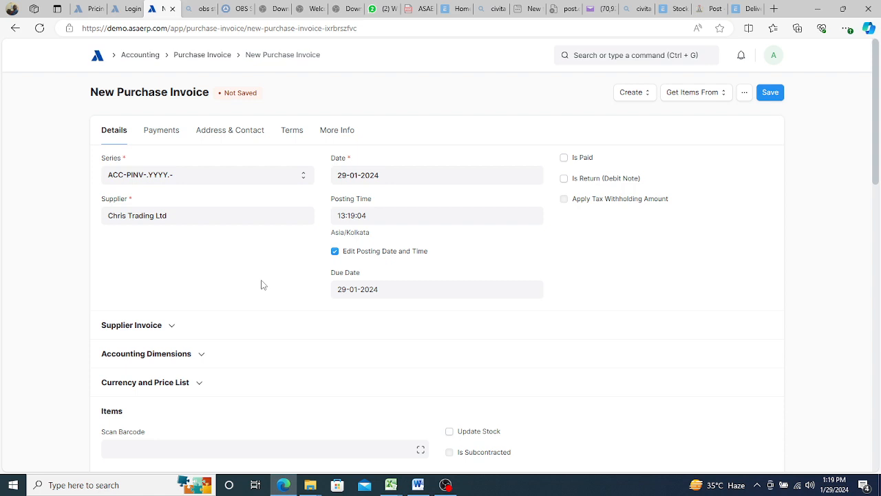
scroll(262, 284, "down", 2)
left_click(197, 248)
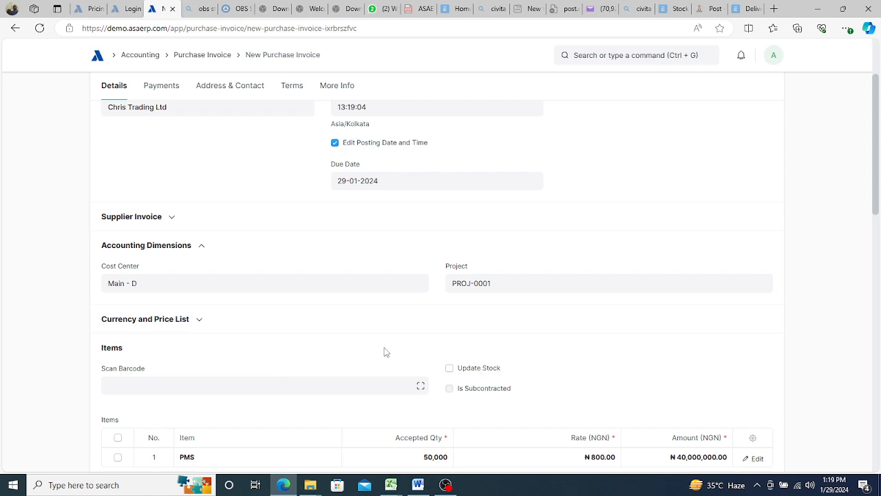
scroll(384, 352, "down", 4)
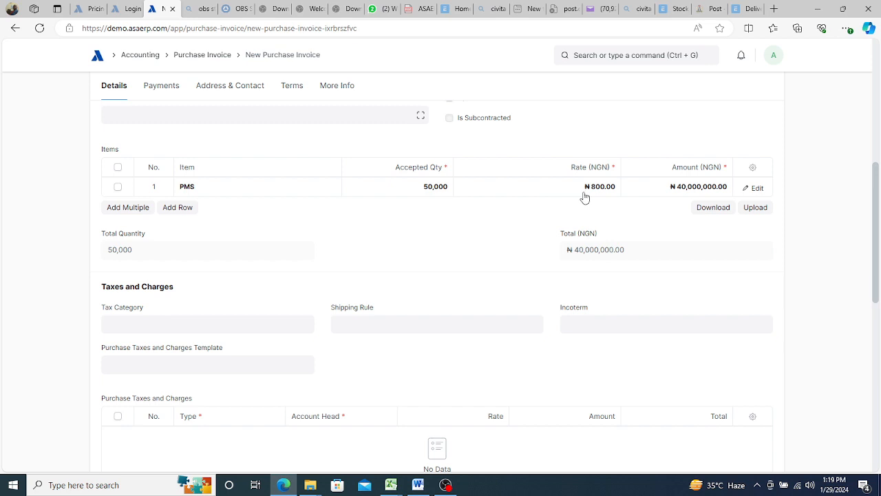
scroll(878, 73, "up", 2)
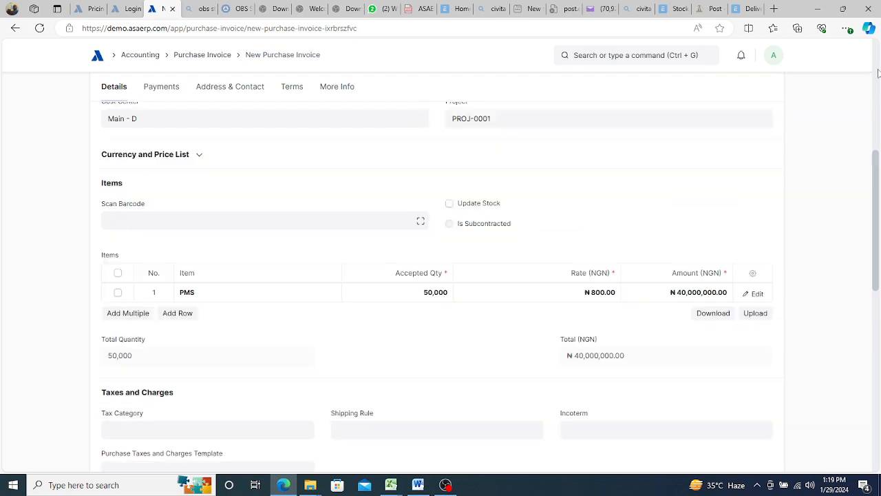
scroll(877, 73, "up", 5)
- Save the purchase invoice and submit it permanently
left_click(773, 95)
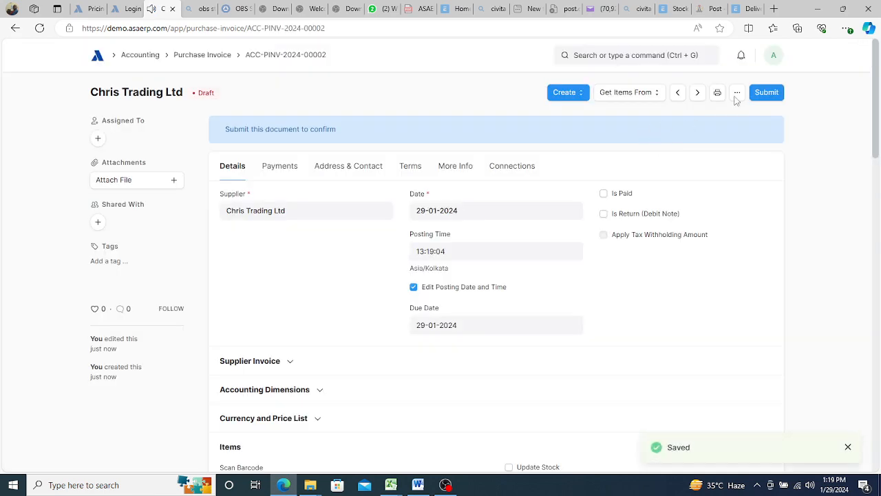
left_click(762, 94)
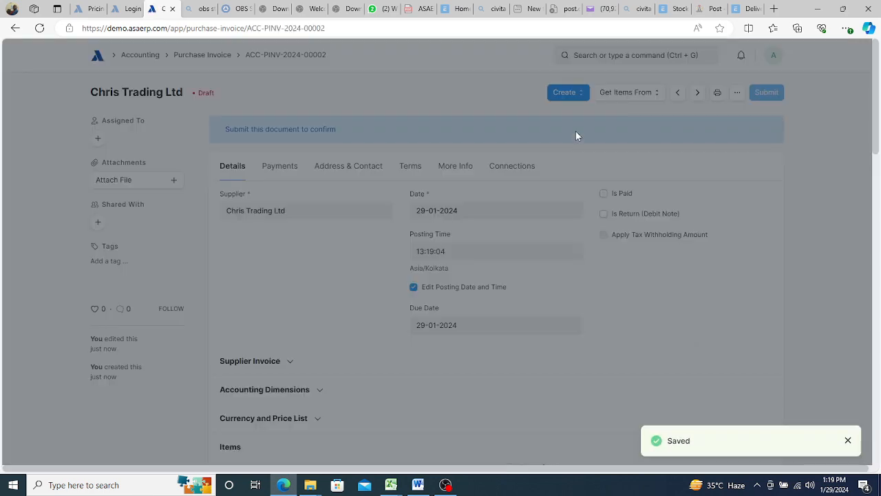
left_click(572, 139)
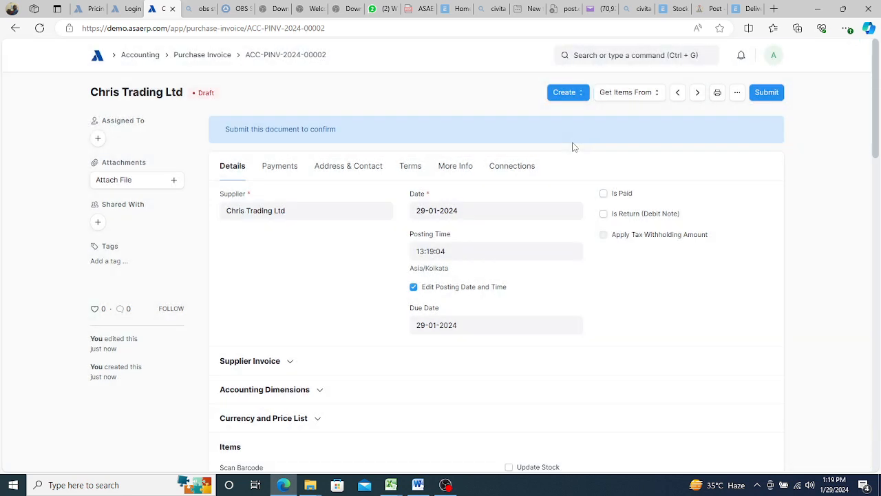
left_click(773, 93)
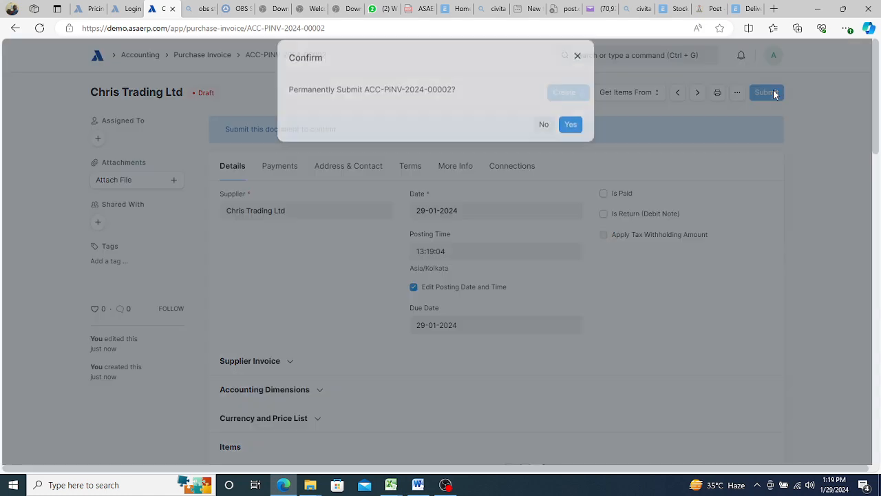
left_click(571, 125)
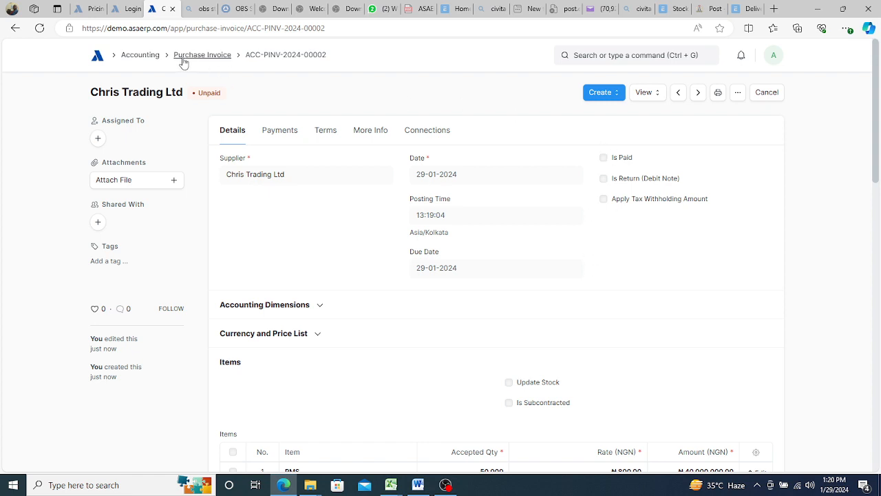
- Create a Payment entry from the submitted purchase invoice and set its mode of payment to Transfer
left_click(617, 96)
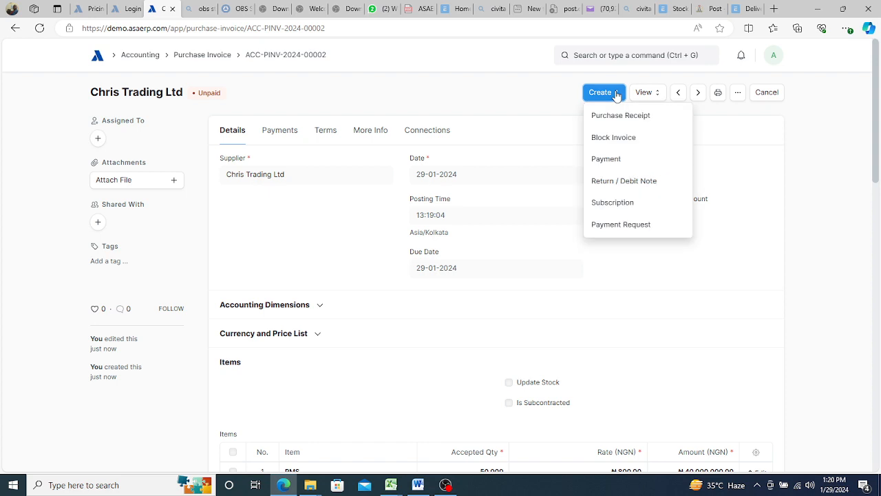
left_click(611, 158)
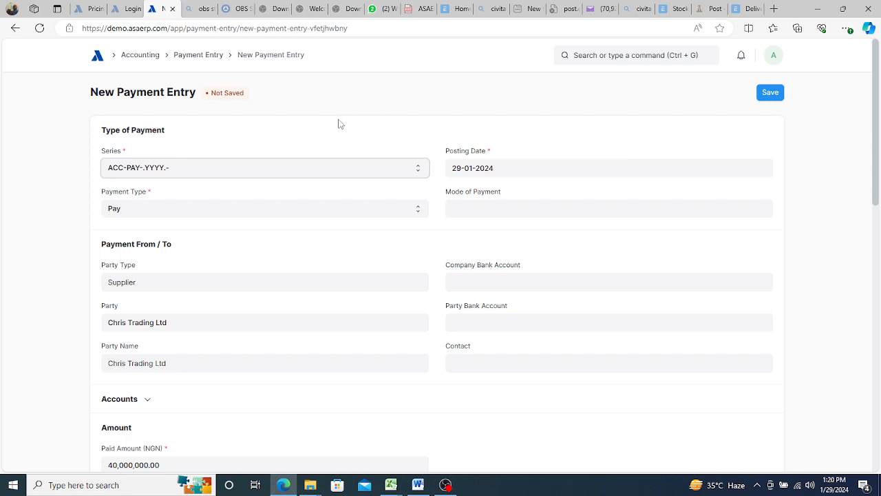
left_click(529, 173)
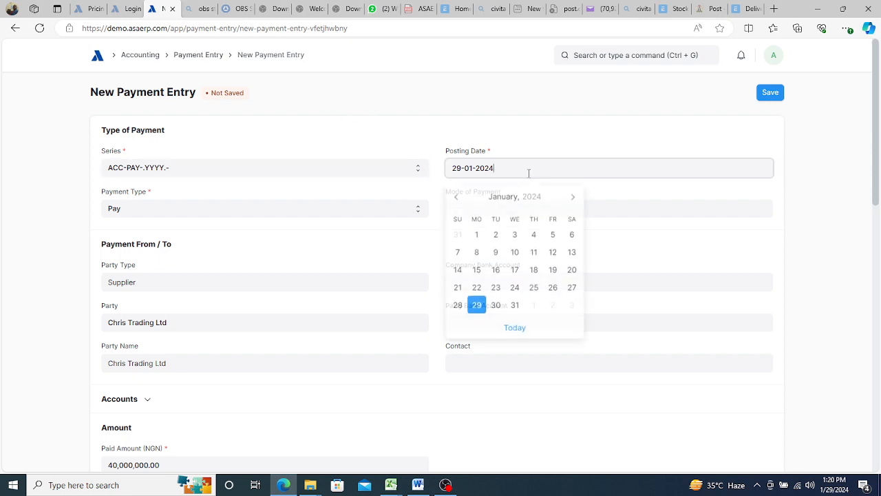
left_click(501, 140)
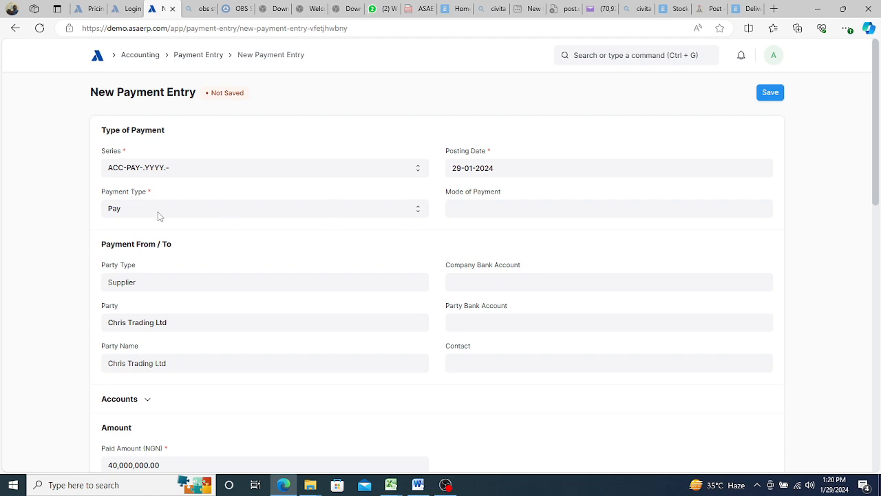
left_click(530, 210)
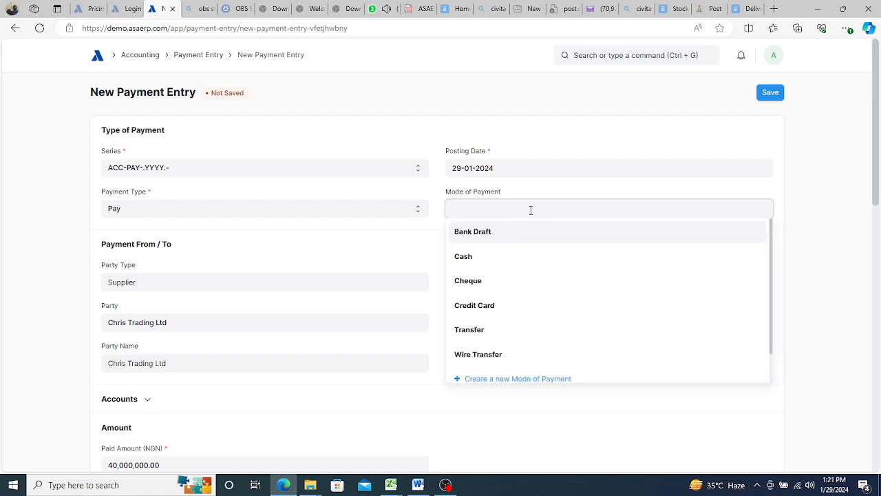
left_click(482, 332)
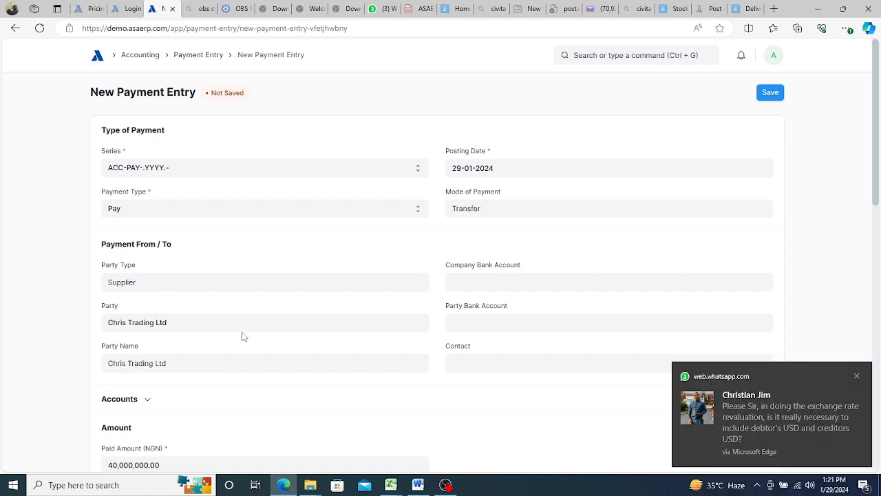
- Check the payment entry's accounts and invoice reference, and set the paid amount to 30,000,000 NGN
left_click(144, 401)
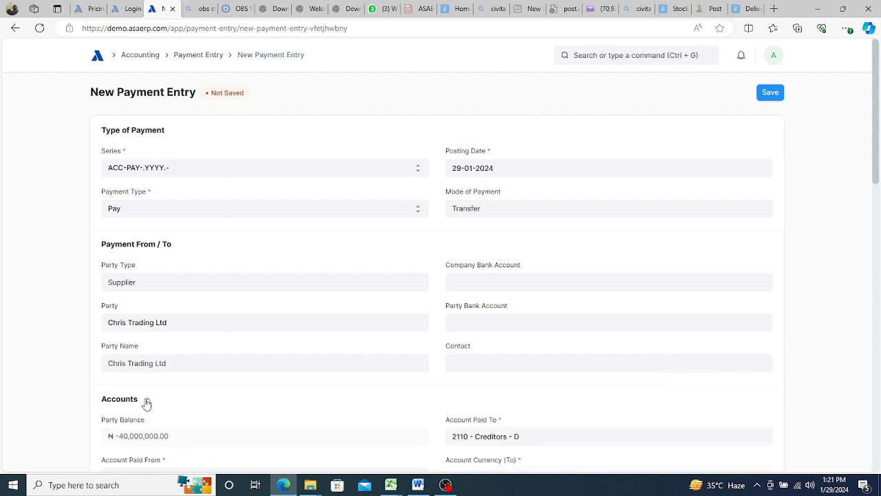
scroll(146, 402, "down", 3)
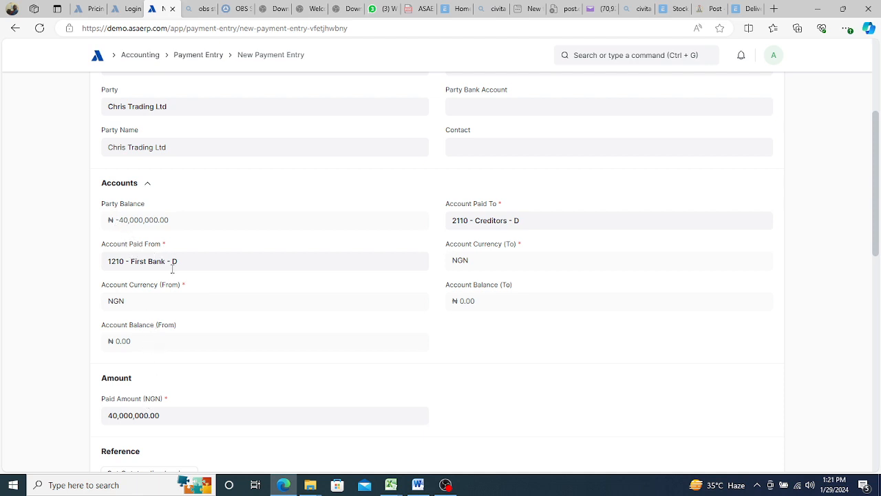
left_click(148, 185)
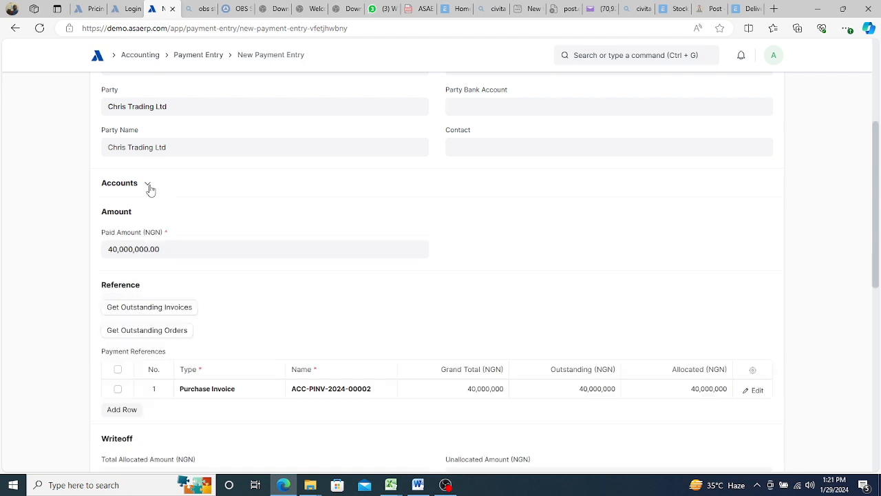
scroll(150, 190, "down", 2)
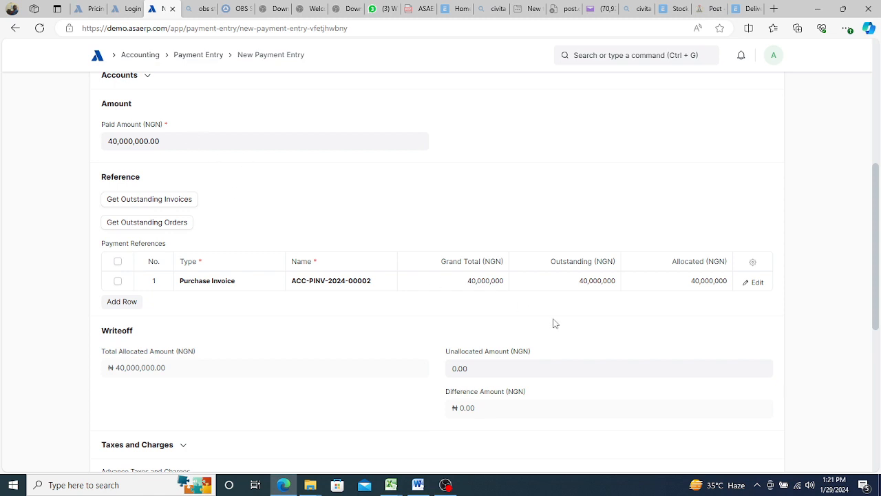
left_click(175, 137)
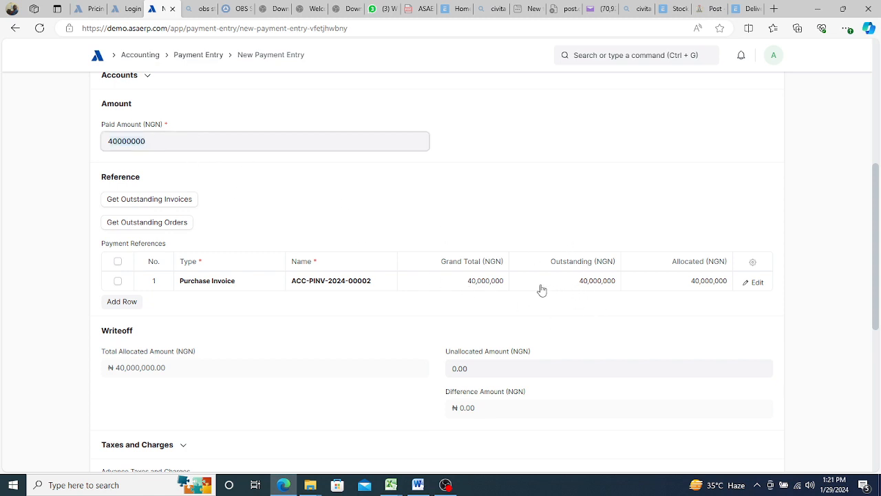
left_click(166, 143)
key("BackSpace")
key("BackSpace")
key("BackSpace")
key("BackSpace")
key("BackSpace")
key("BackSpace")
key("BackSpace")
key("BackSpace")
type("30000")
type("000")
left_click(454, 143)
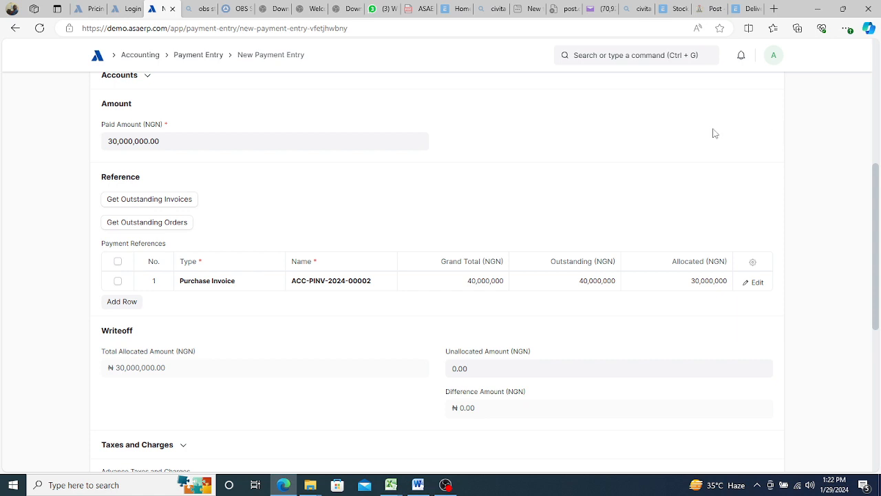
- Enter 2000-666 as the payment entry's cheque/reference number
scroll(699, 124, "down", 5)
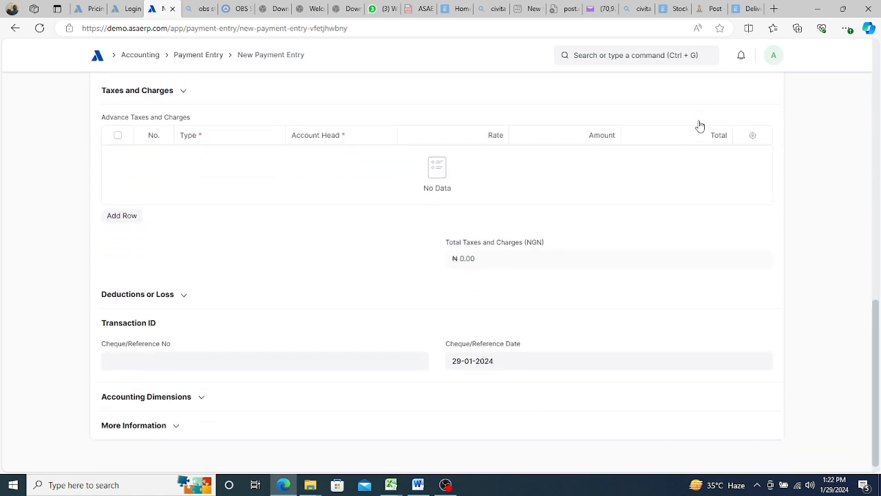
left_click(170, 352)
type("2000-")
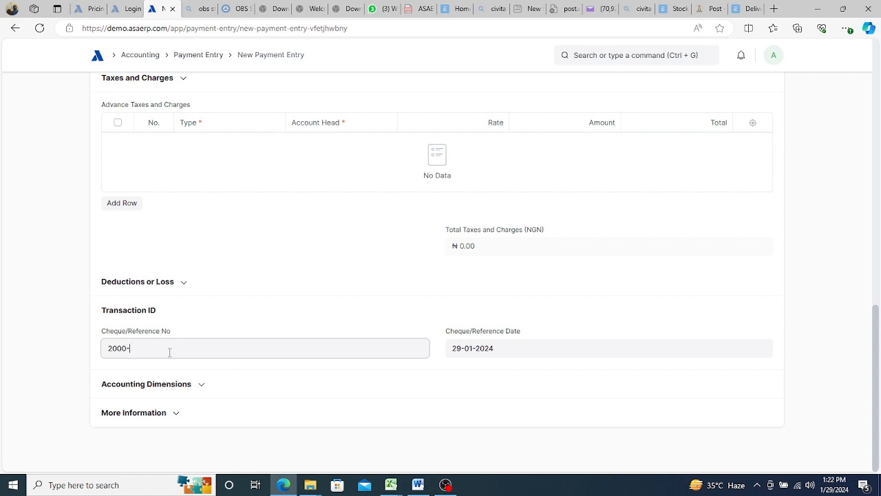
type("666")
- Save the payment entry and submit it permanently
scroll(878, 63, "up", 5)
scroll(878, 62, "up", 4)
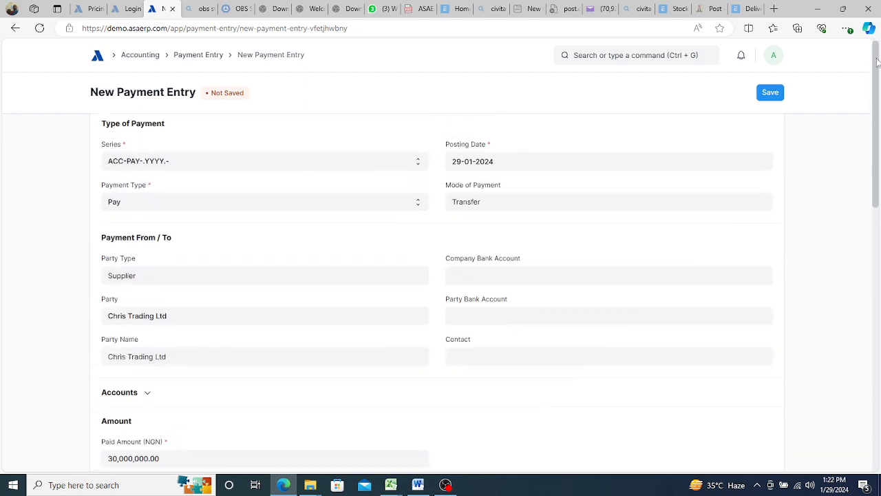
left_click(770, 97)
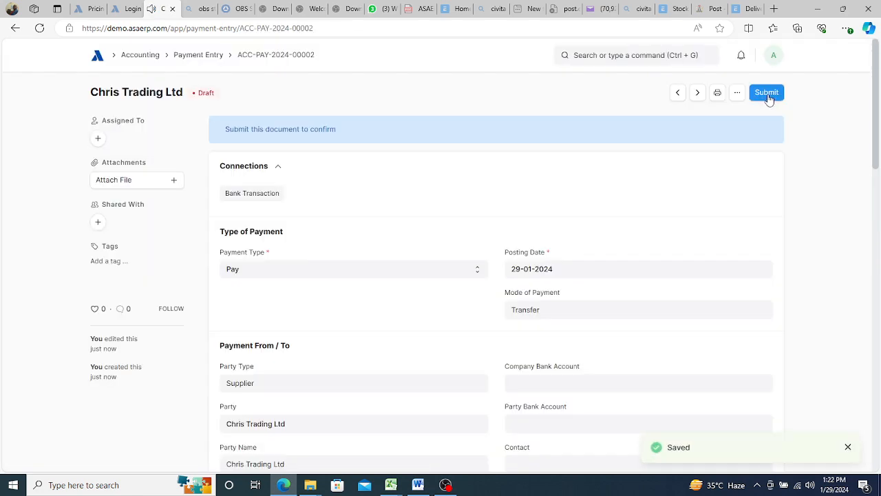
left_click(767, 94)
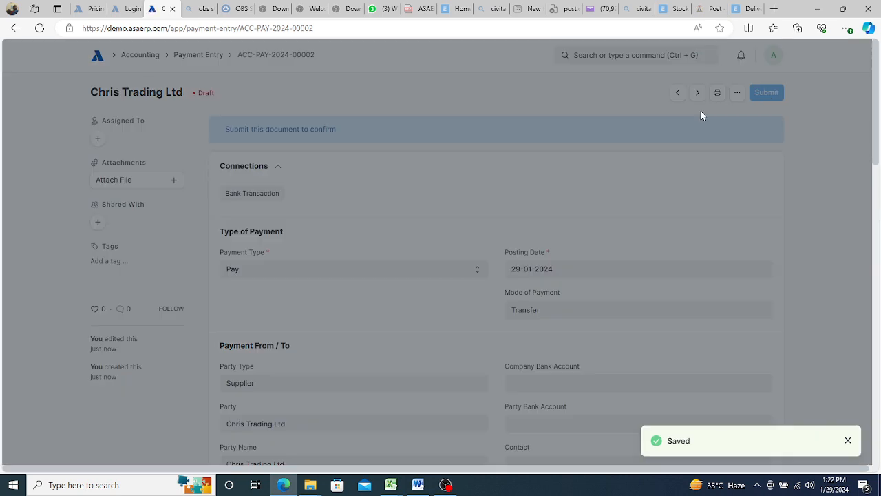
left_click(573, 139)
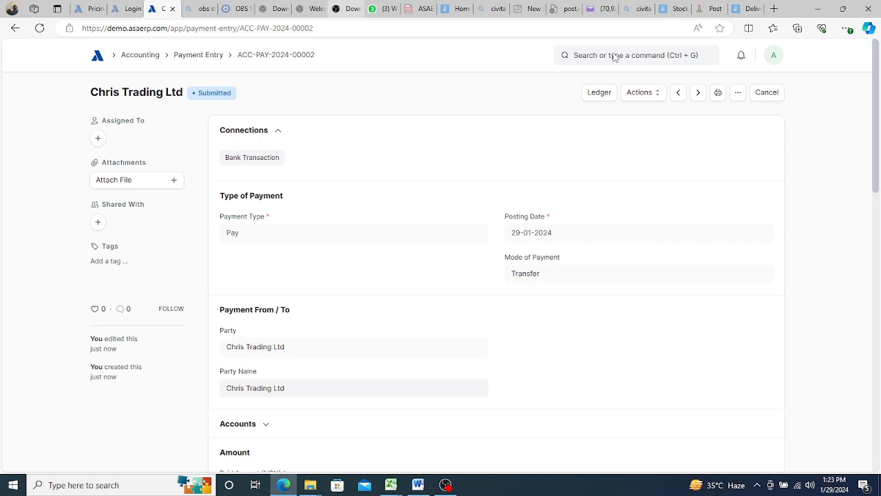
- Open the Purchase Receipt list
left_click(586, 58)
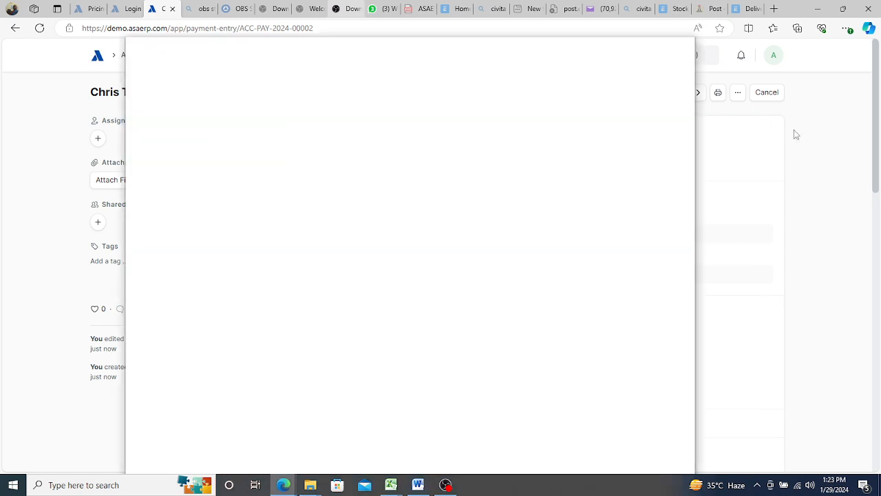
left_click(817, 121)
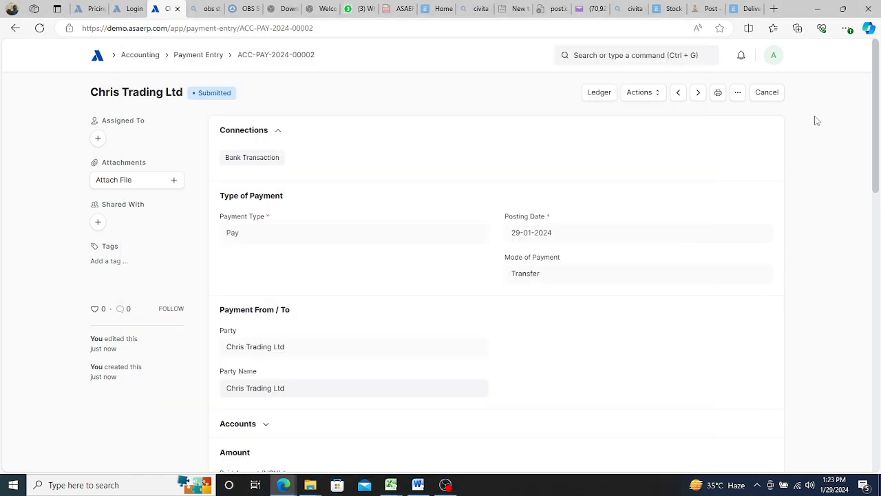
left_click(615, 58)
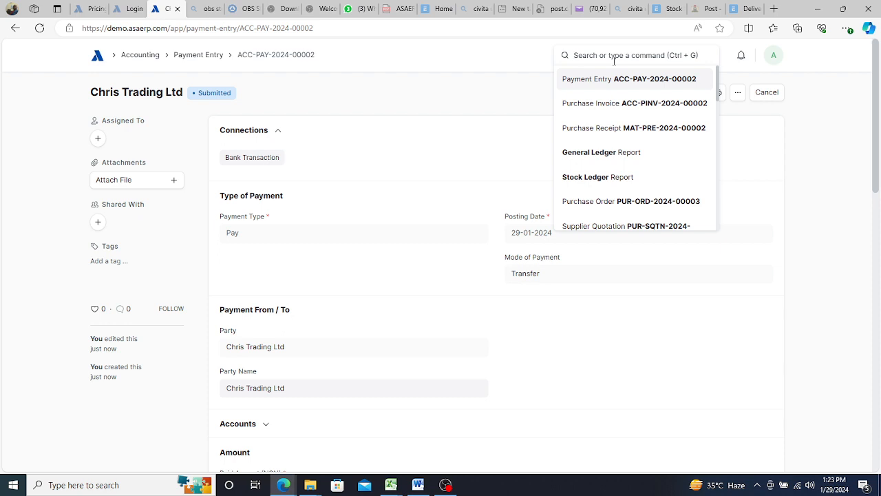
type("pur")
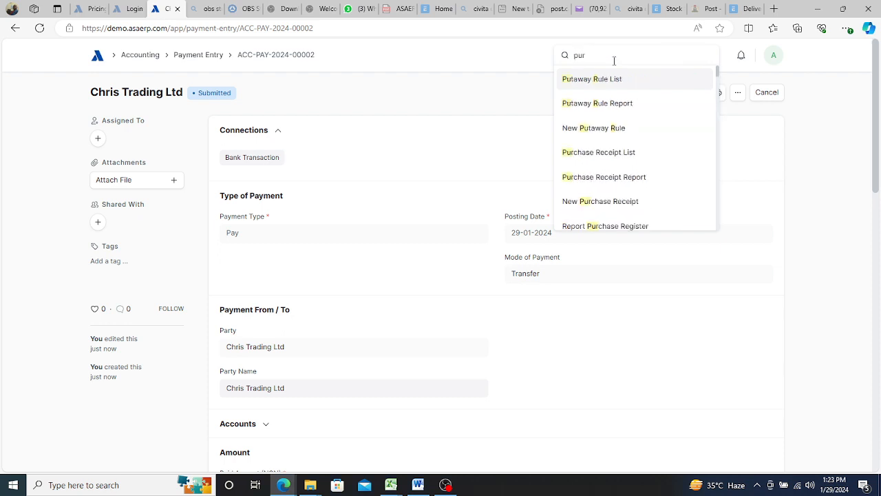
type("chase ")
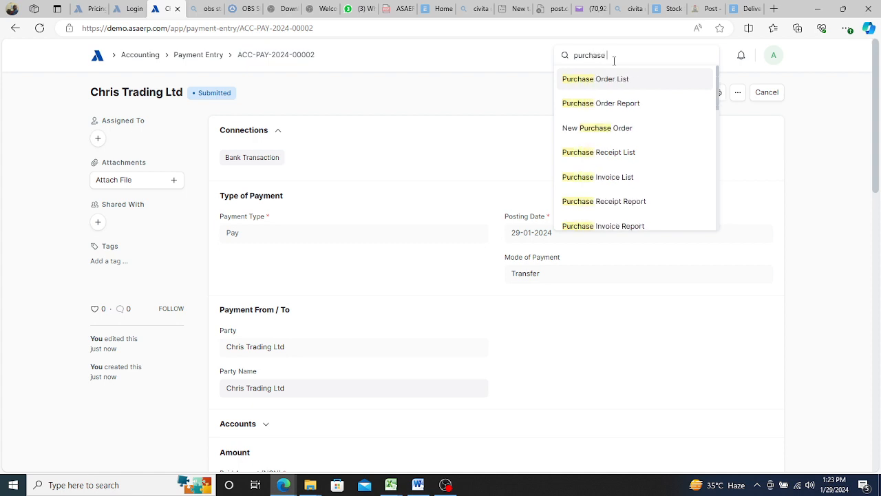
type("re")
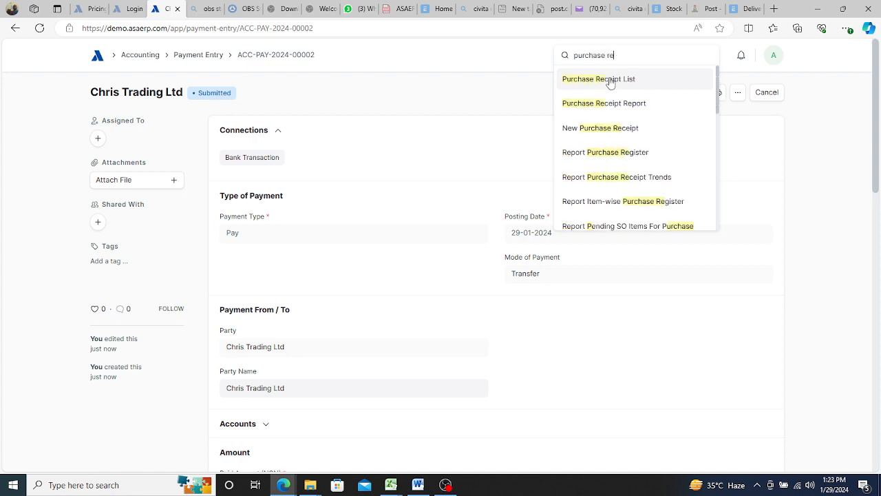
left_click(609, 79)
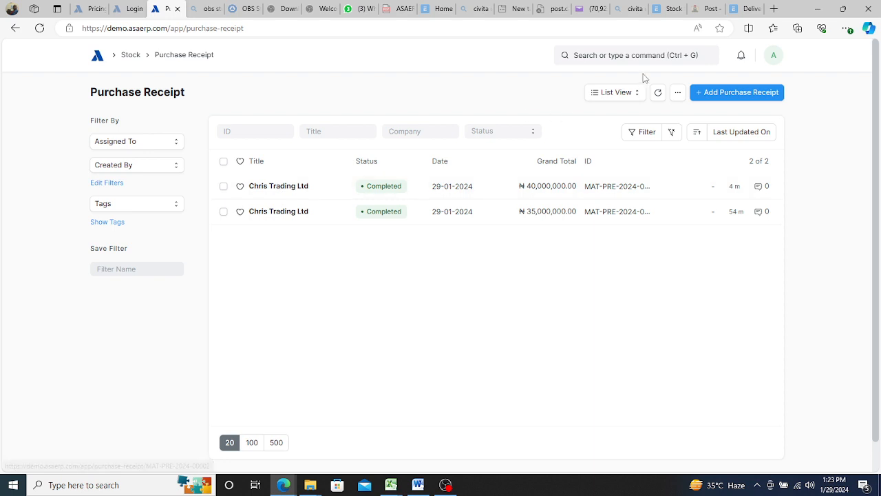
- Start a new journal entry from the Journal Entry list and check its posting date
left_click(628, 60)
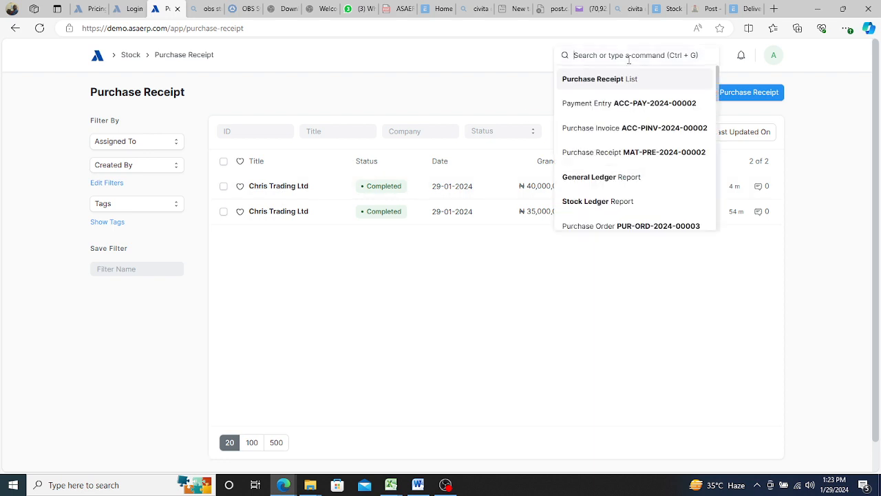
type("jo")
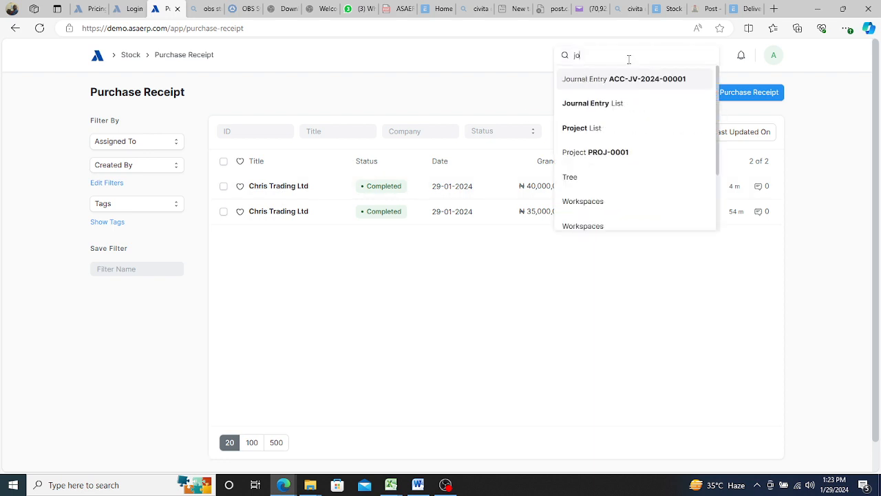
type("ur")
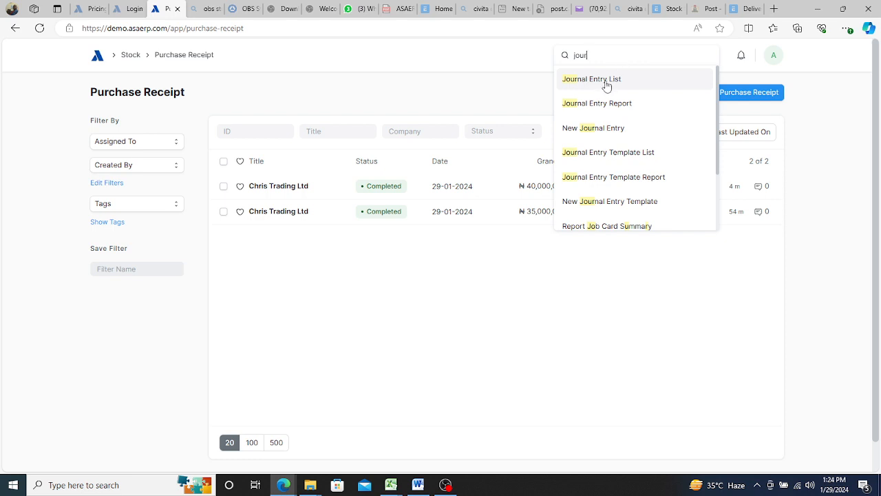
left_click(603, 81)
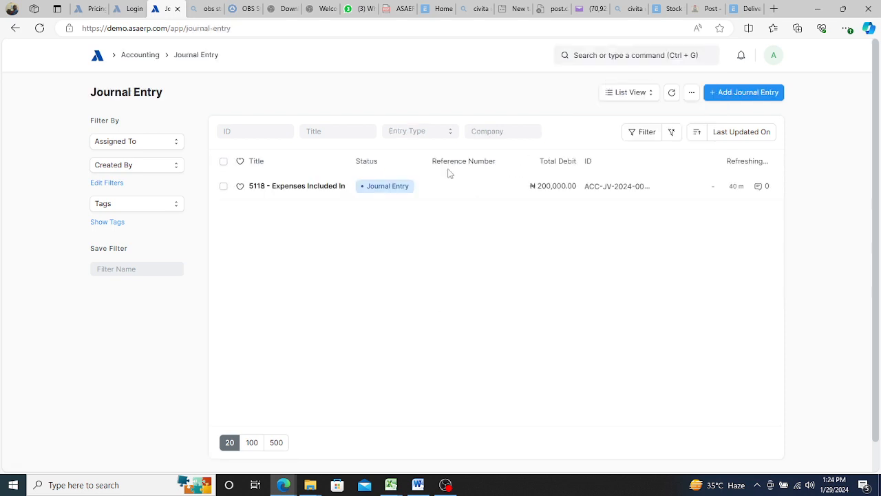
left_click(735, 93)
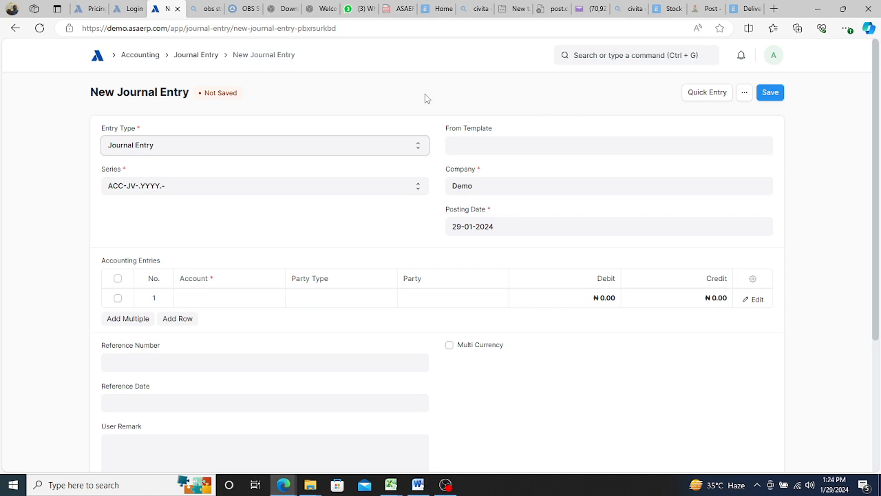
left_click(510, 227)
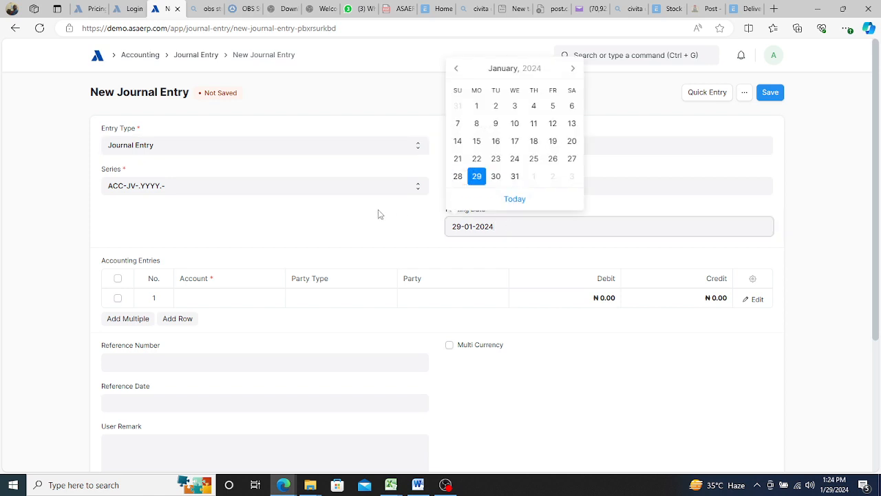
left_click(378, 212)
- Set the first accounting entry to account 5118 - Expenses Included In Valuation - D with a debit of 500,000 NGN
scroll(377, 214, "down", 1)
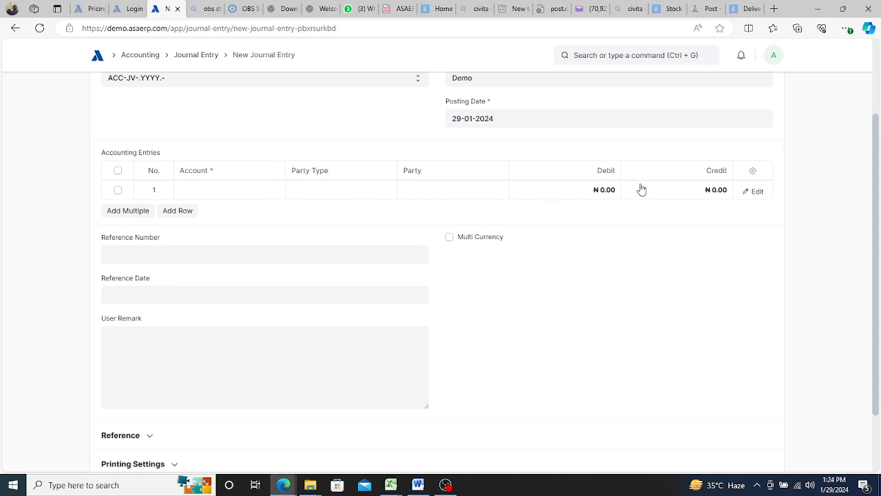
left_click(213, 189)
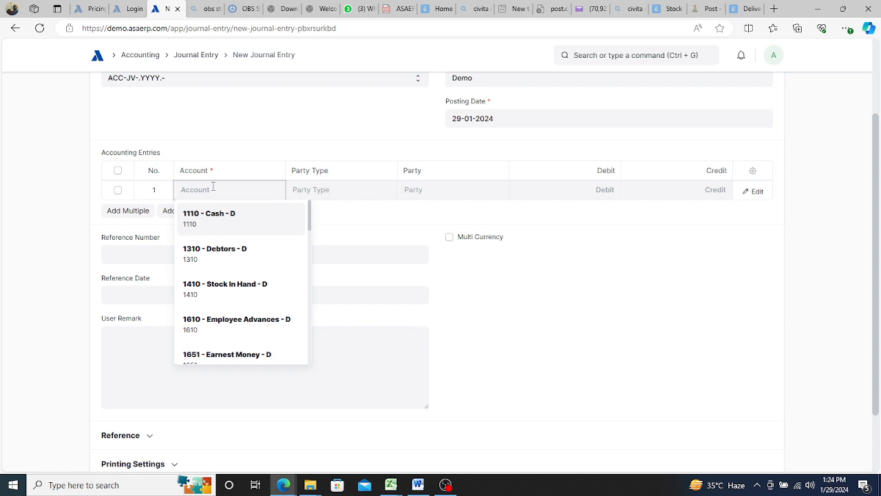
type("ex")
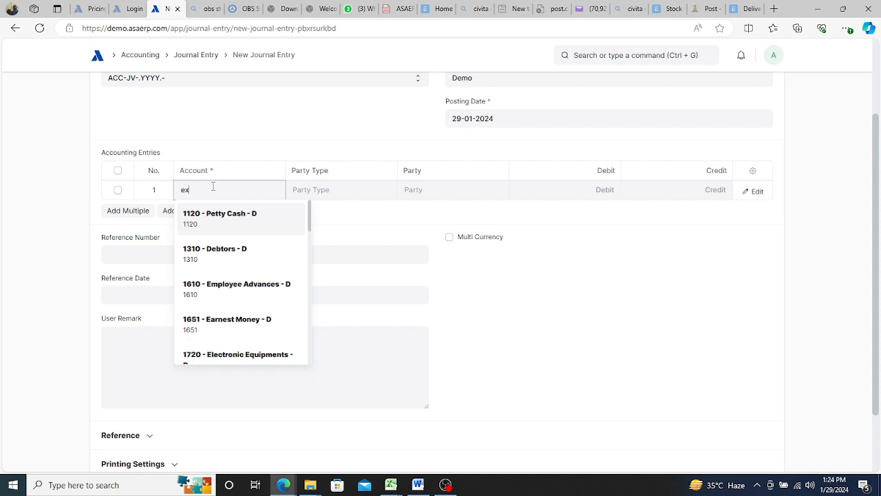
type("penses in")
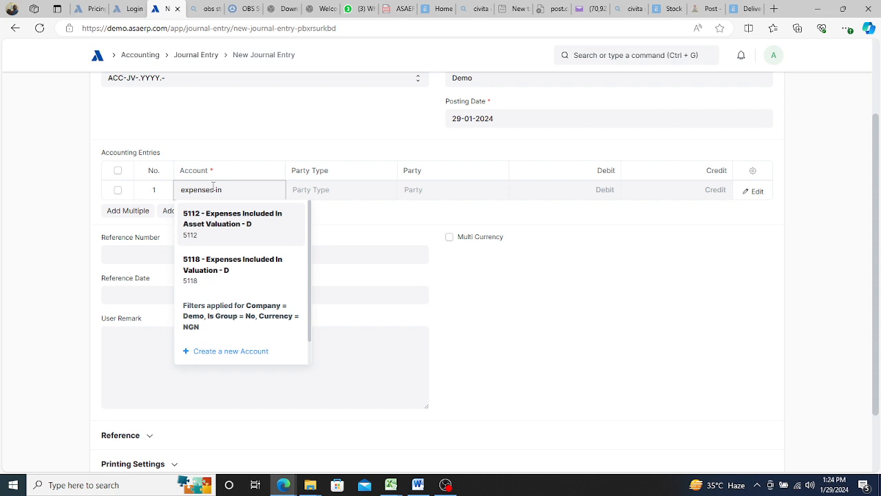
left_click(228, 260)
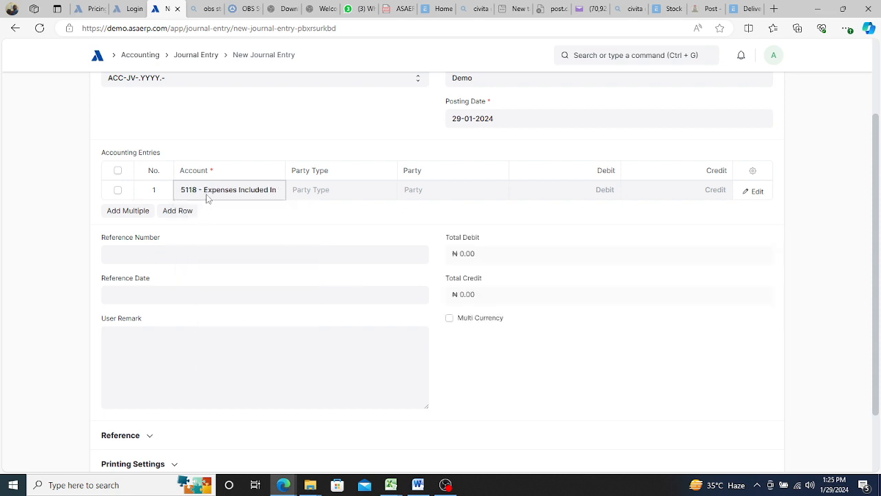
left_click(581, 190)
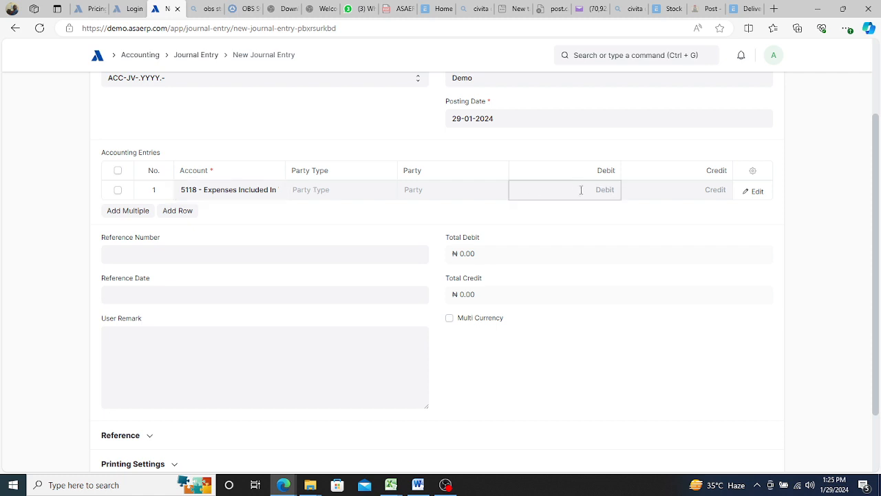
type("500000")
- Add a second accounting entry crediting 500,000 NGN to account 1210 - First Bank - D
left_click(185, 215)
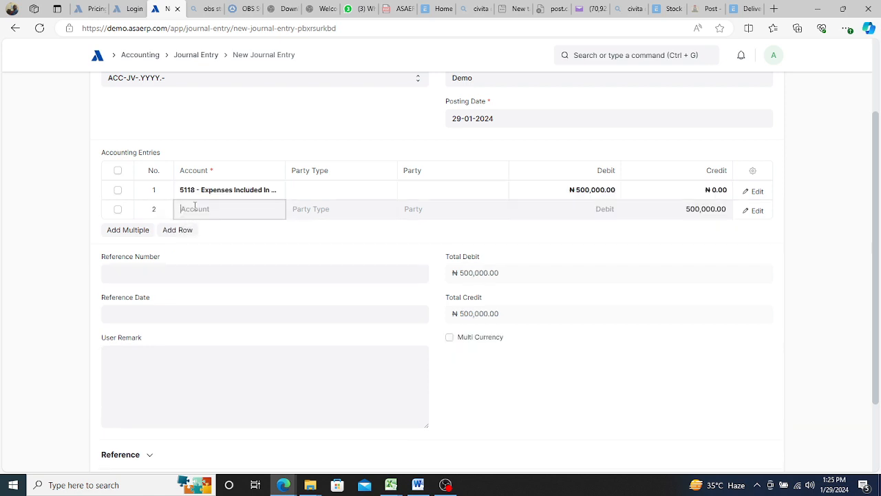
type("first")
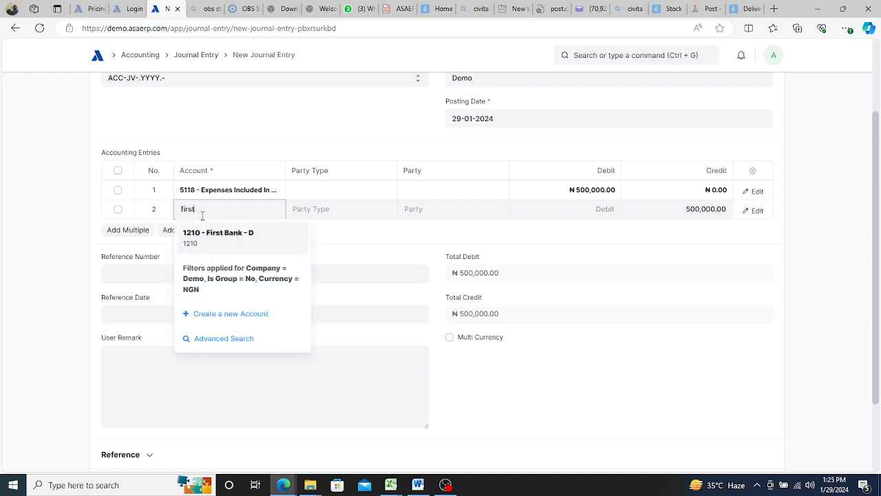
left_click(219, 237)
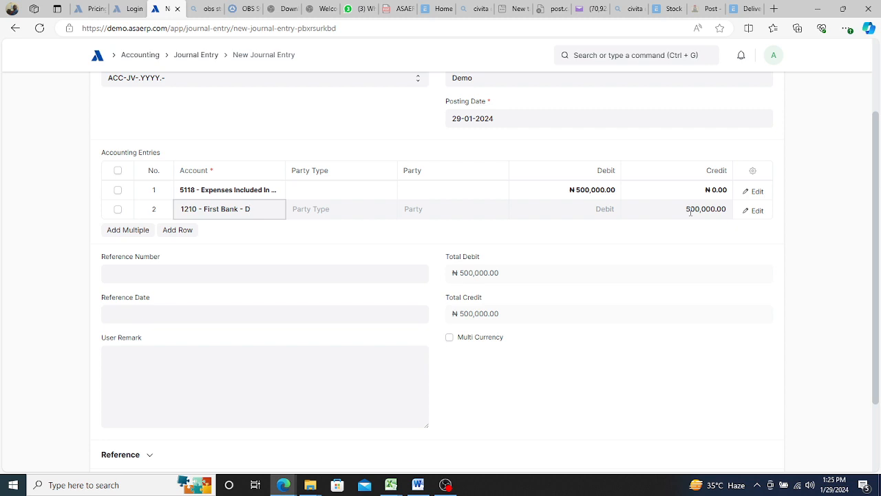
left_click(590, 233)
- Enter "Haulage expenses" as the journal entry's user remark
left_click(155, 365)
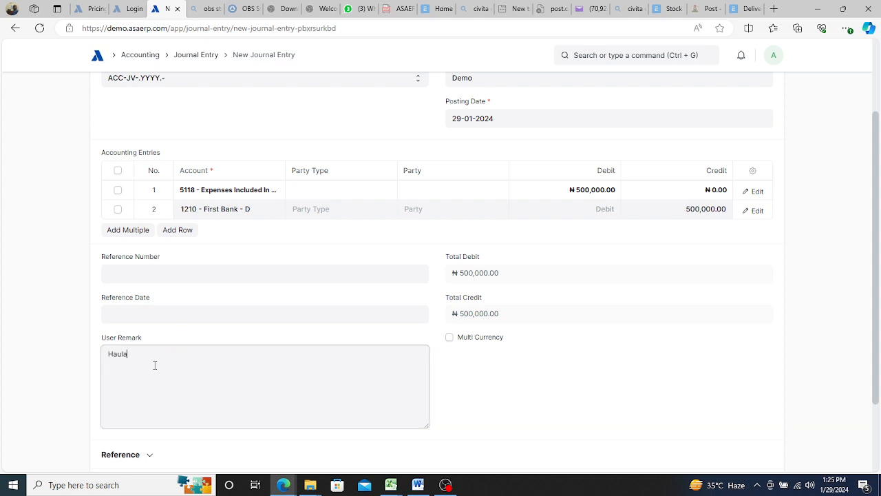
type("Haulage expenses")
- Save the journal entry and submit it permanently
scroll(878, 55, "up", 2)
left_click(771, 93)
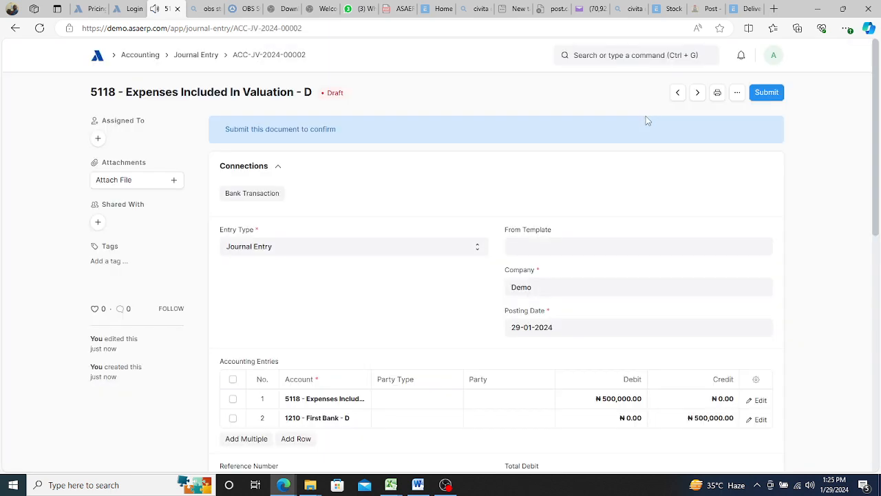
left_click(766, 94)
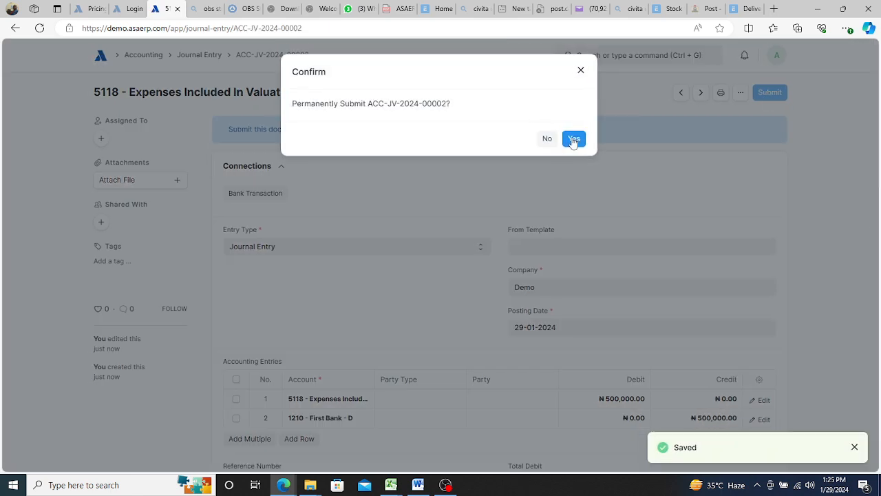
left_click(571, 138)
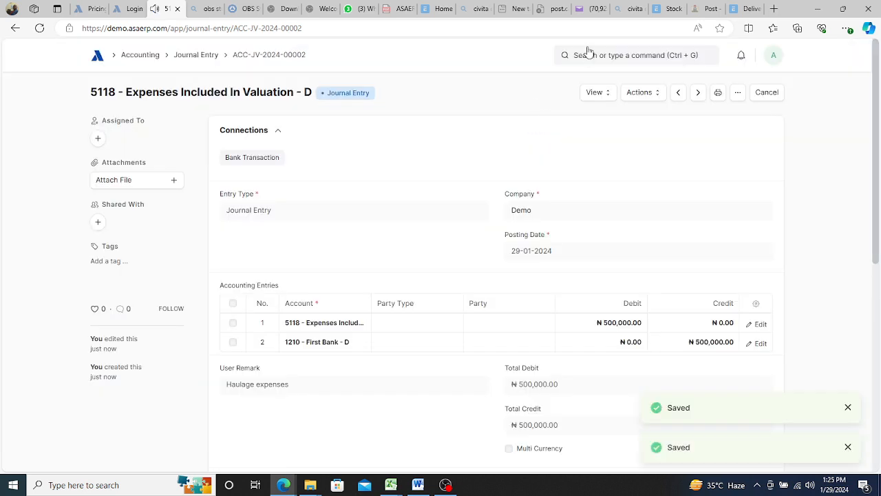
- Find the Chris Trading Ltd purchase receipt for 40,000,000 NGN in the Purchase Receipt list and open it
left_click(593, 56)
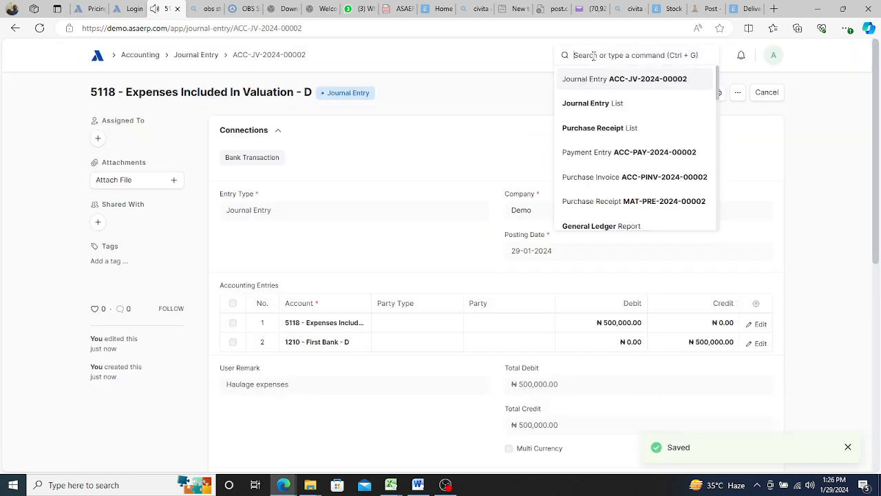
type("pu")
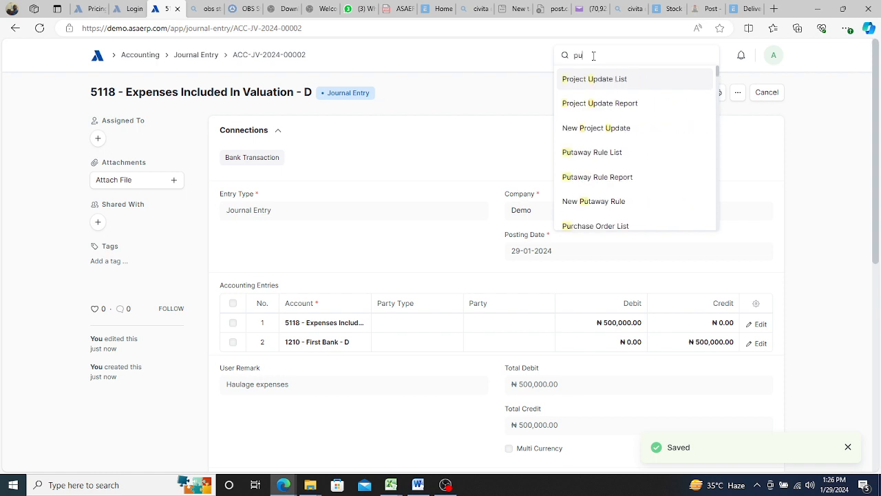
type("rchase rec")
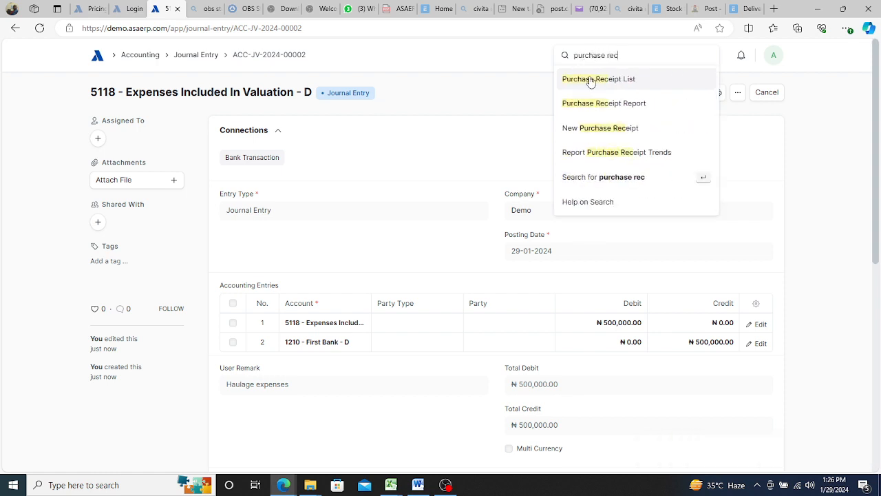
left_click(599, 80)
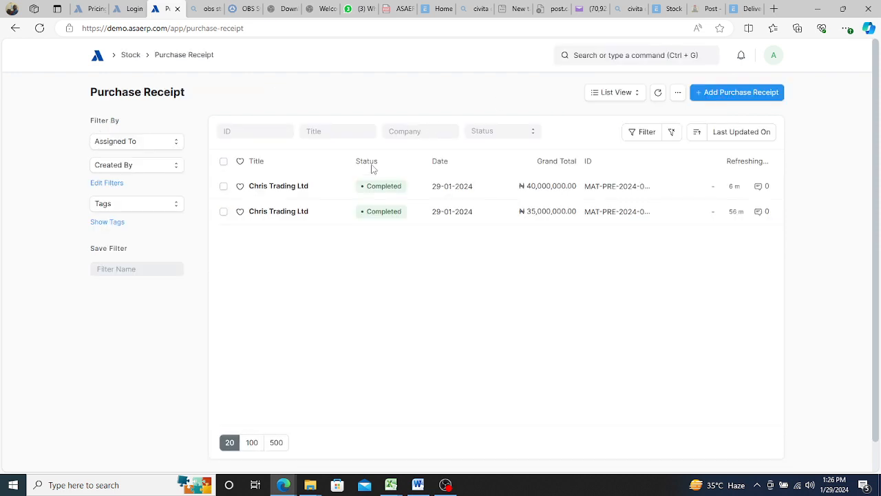
left_click(279, 191)
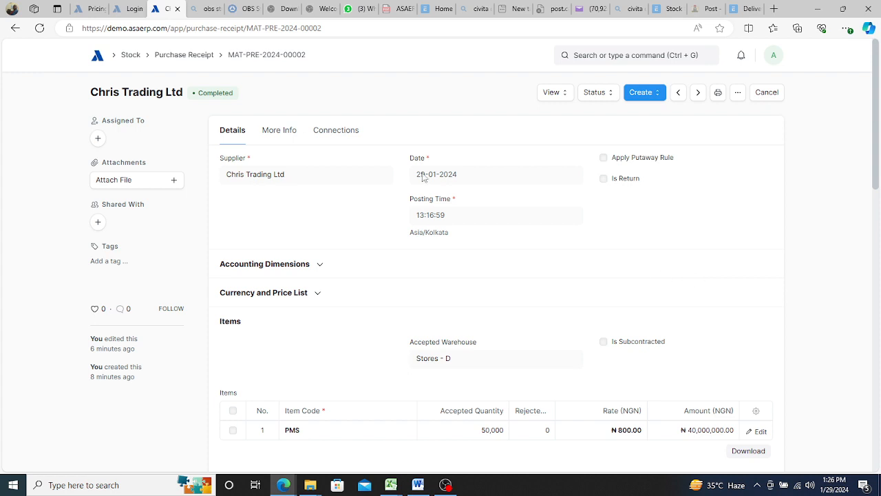
- Start a new landed cost voucher from the purchase receipt's connections, keeping the posting date 29-01-2024
left_click(338, 132)
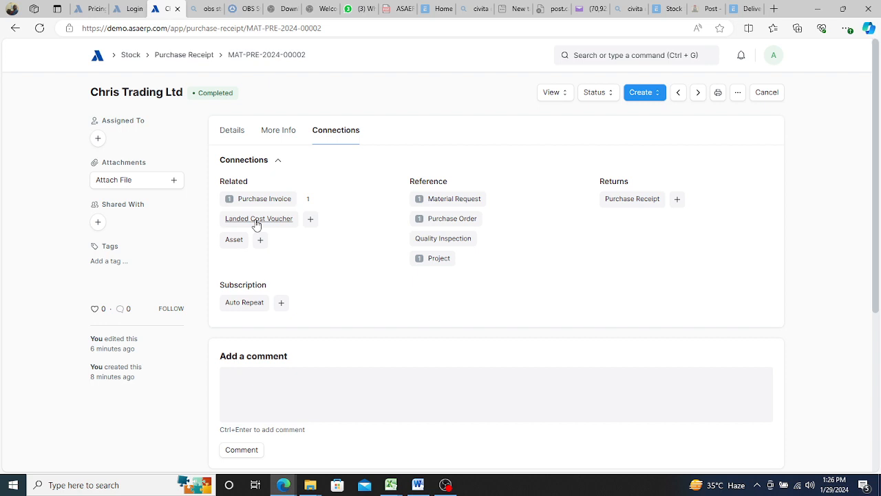
left_click(257, 219)
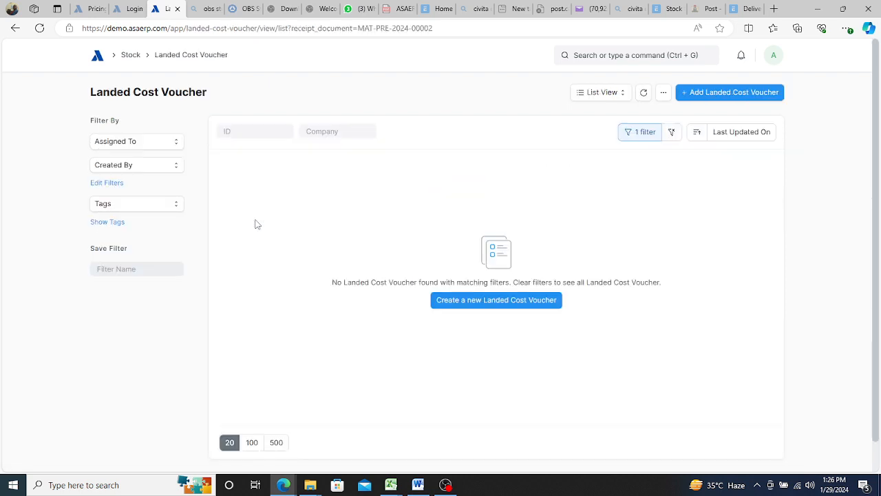
left_click(717, 91)
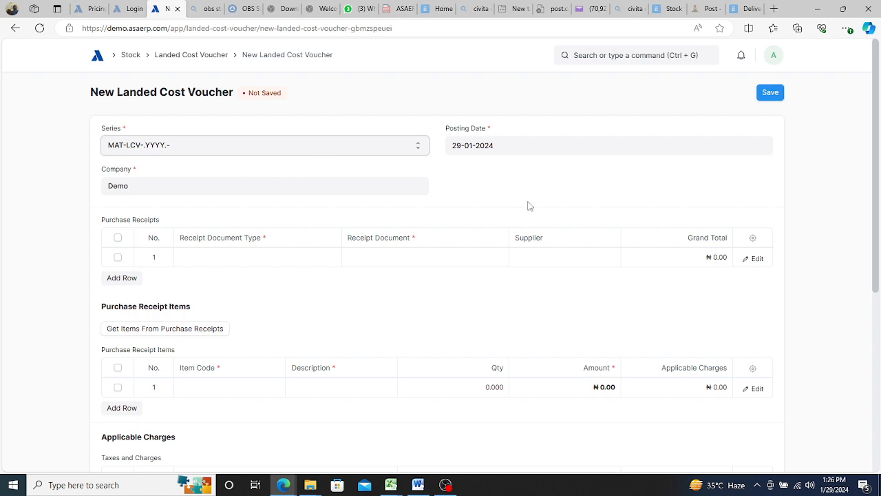
left_click(520, 145)
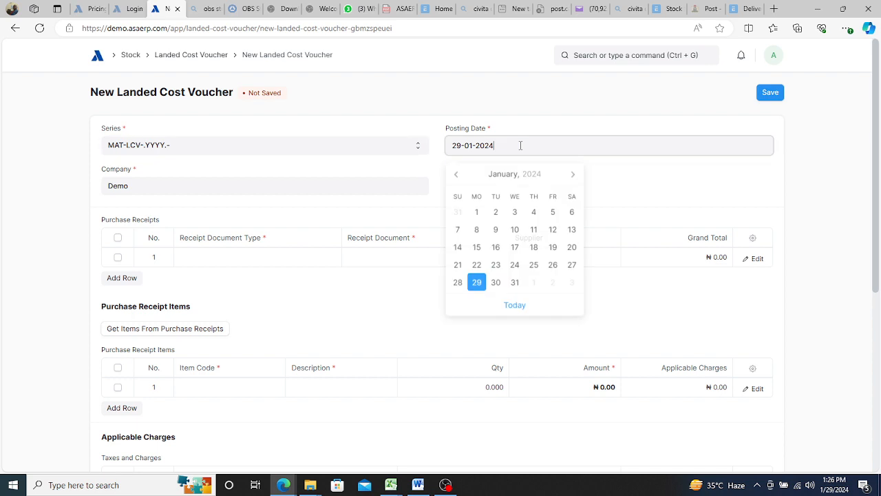
left_click(629, 181)
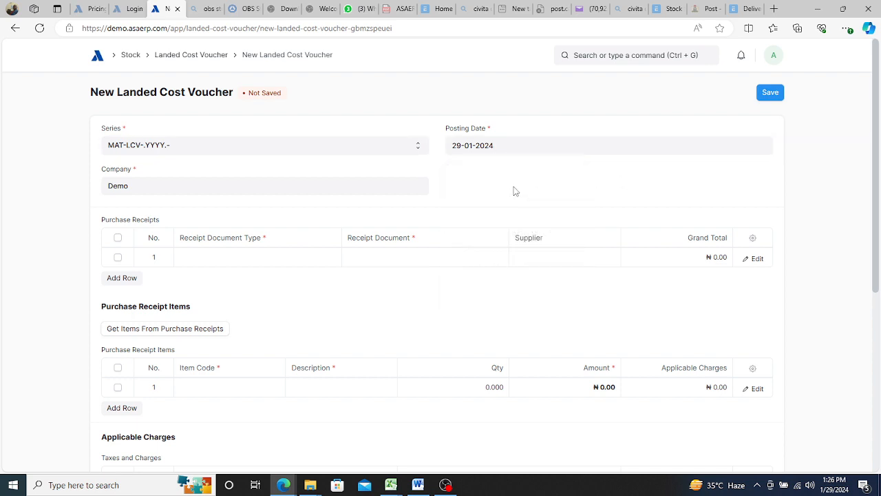
- Reference purchase receipt MAT-PRE-2024-00002 in the voucher's first receipt row and fetch its items
scroll(513, 191, "down", 1)
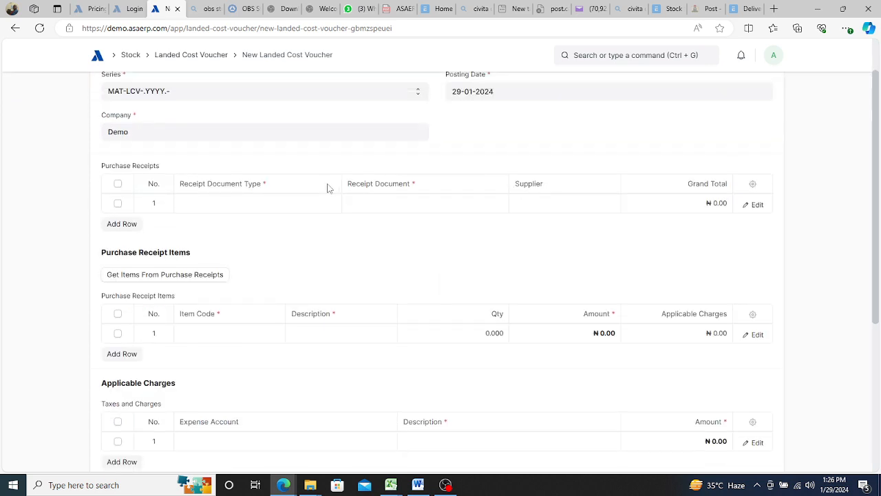
left_click(219, 208)
left_click(219, 207)
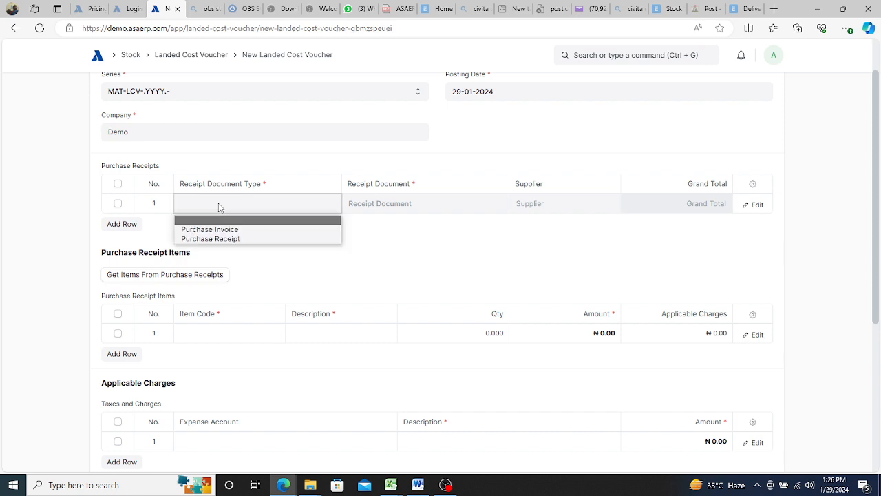
left_click(219, 239)
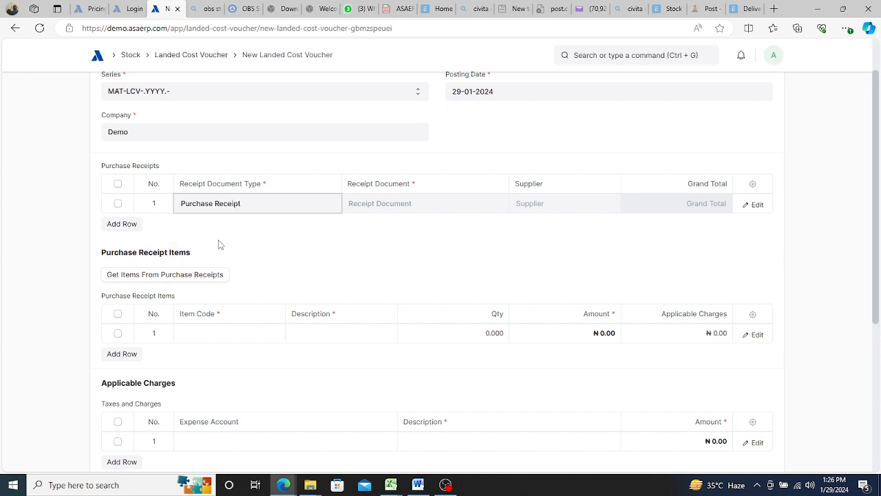
left_click(402, 207)
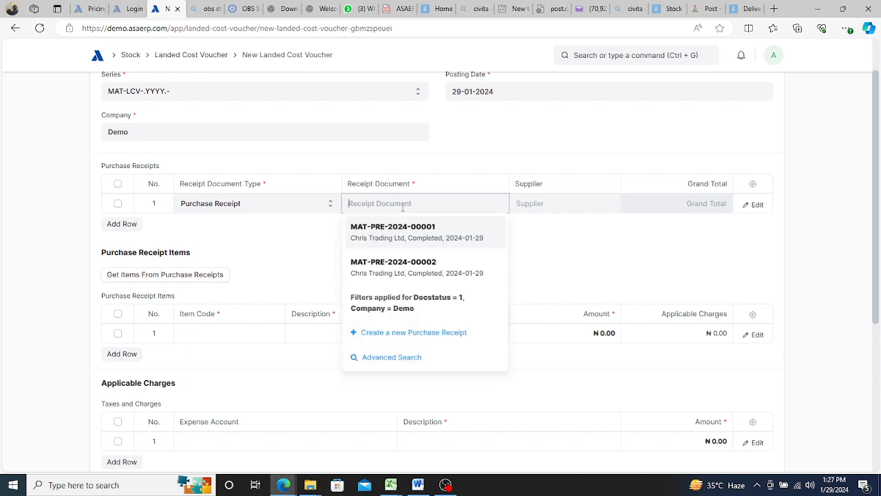
left_click(406, 266)
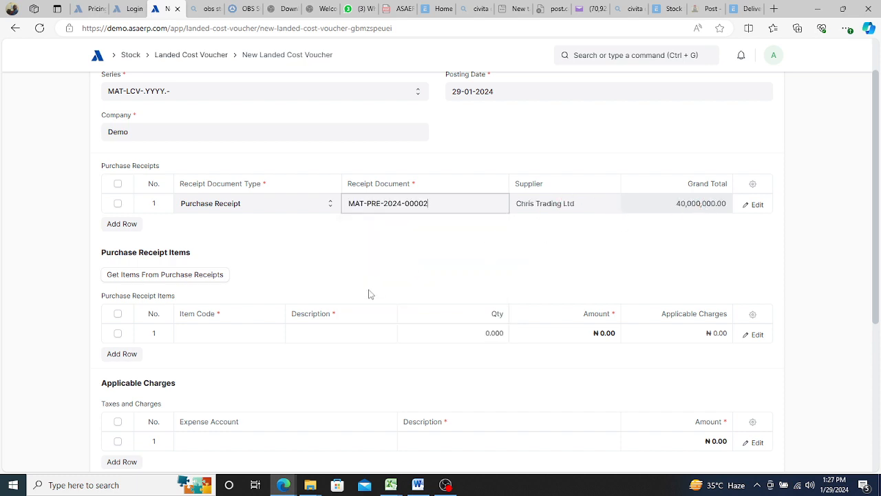
left_click(149, 275)
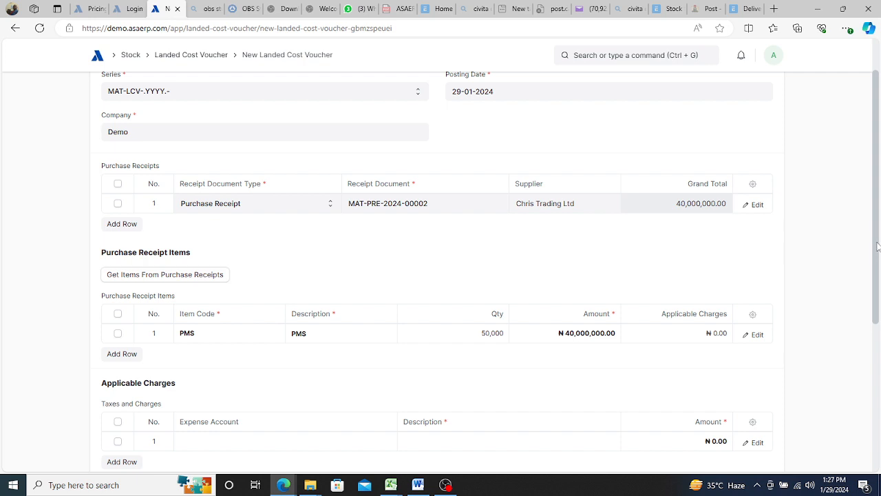
- Set the first taxes and charges row's expense account to 5118 - Expenses Included In Valuation - D
left_click_drag(878, 247, 865, 315)
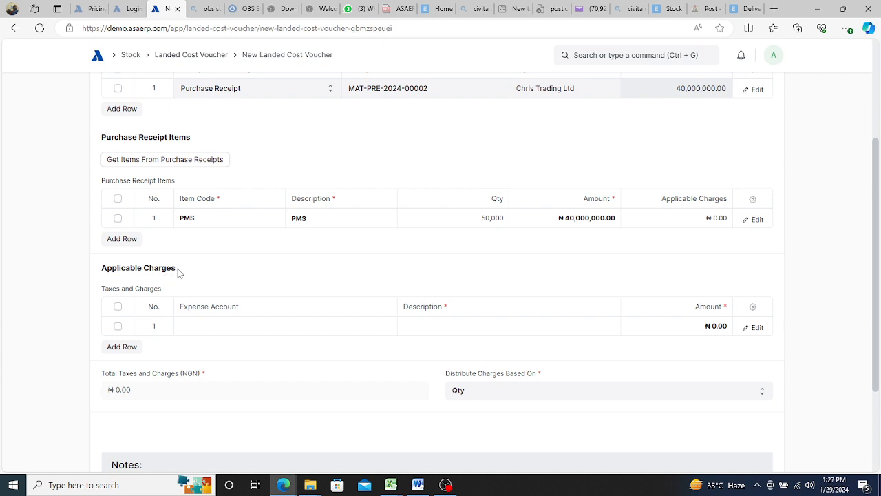
left_click(216, 323)
type("ex")
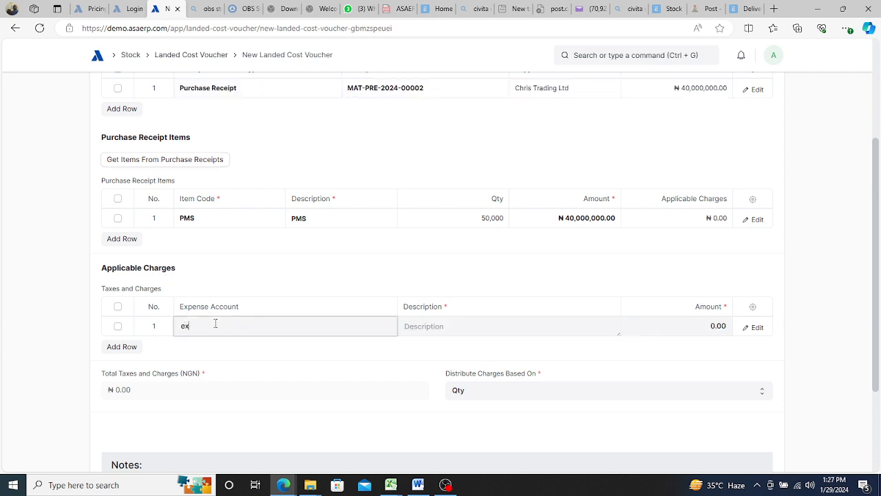
type("penses inclu")
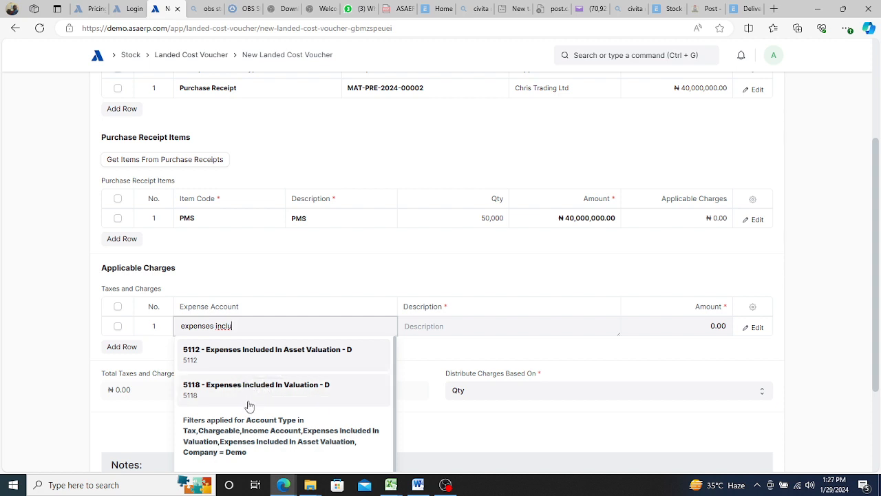
left_click(234, 389)
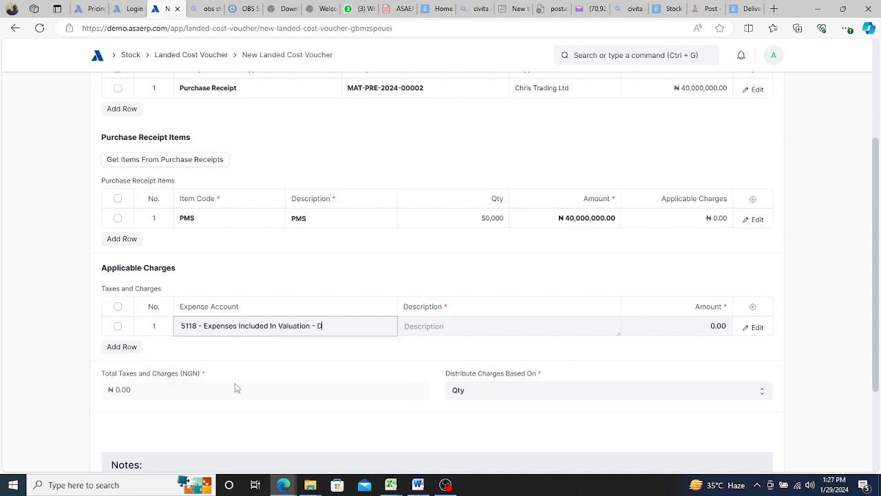
- Describe the charge as "haulage expenses" and set its amount to 500,000 NGN
left_click(445, 321)
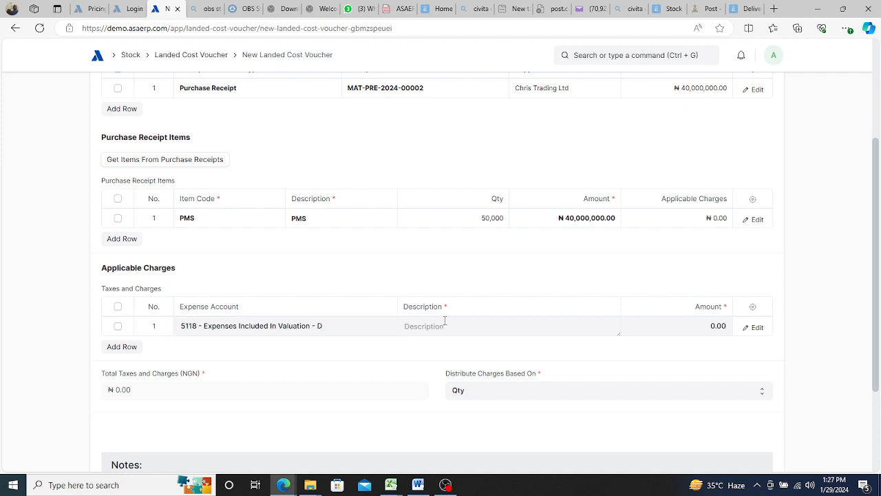
type("haulage expenses")
left_click(714, 324)
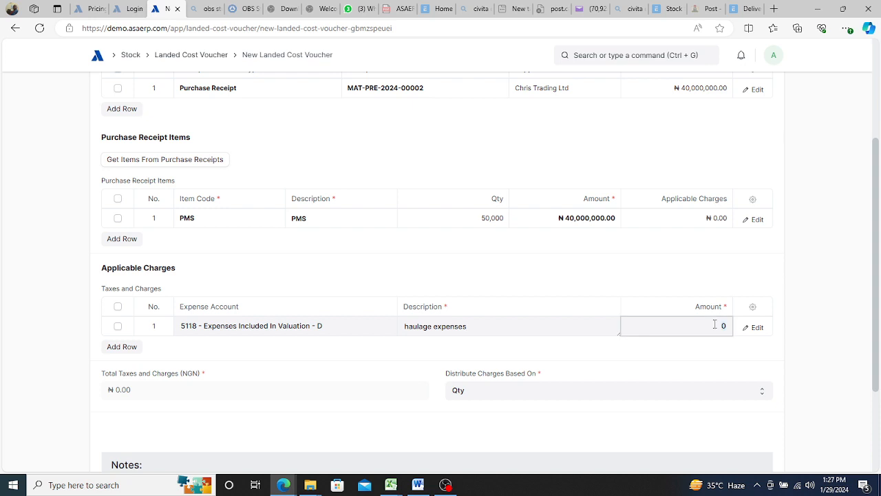
type("500000")
left_click(632, 278)
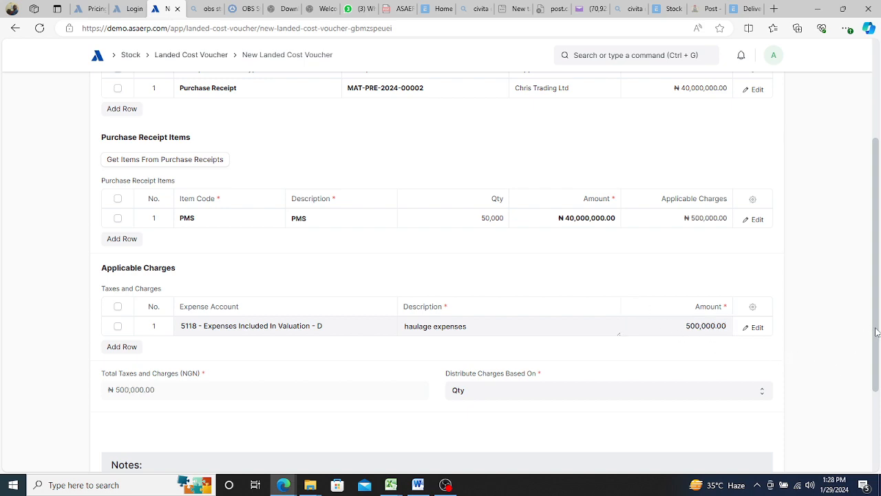
- Distribute the voucher's charges based on Amount
scroll(876, 333, "down", 1)
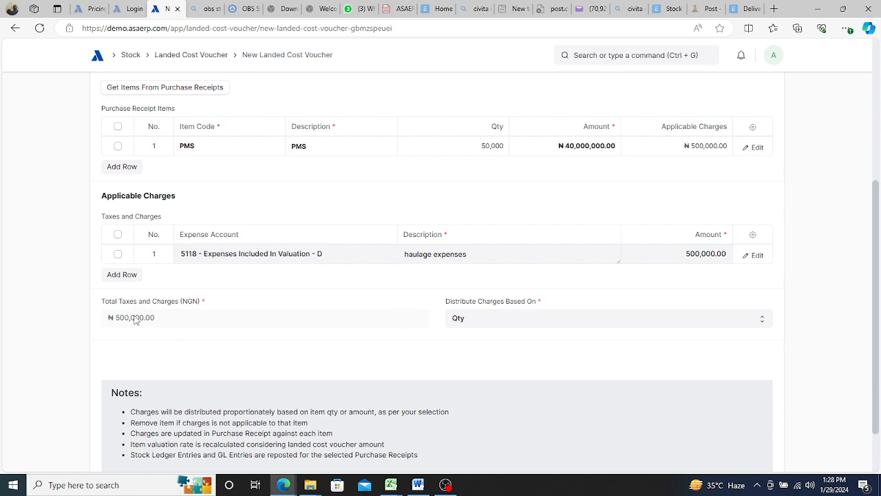
left_click(486, 321)
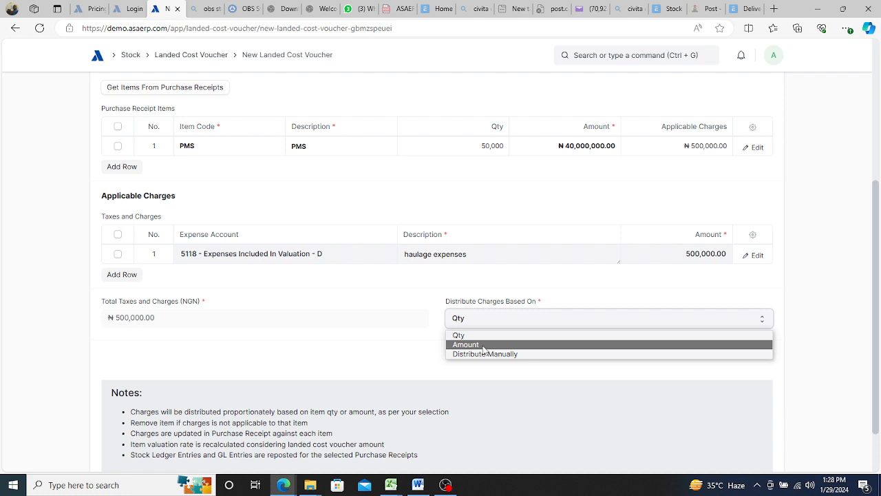
left_click(484, 344)
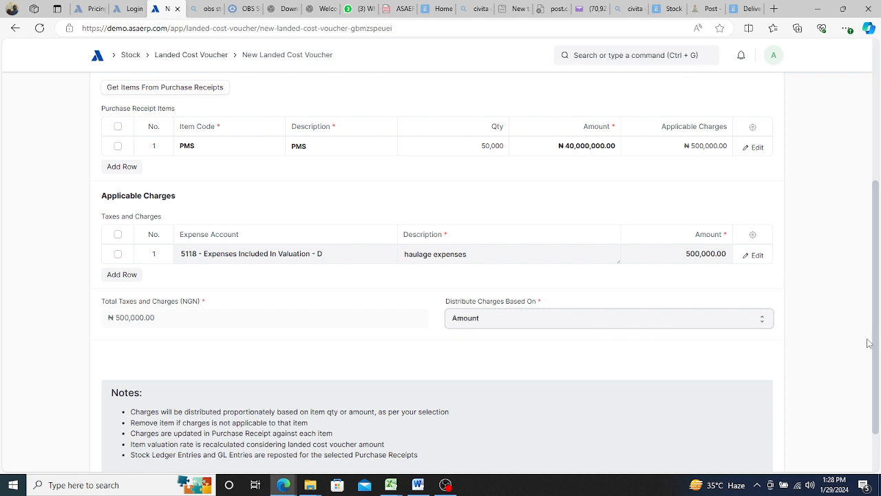
- Save the landed cost voucher and submit it permanently
left_click_drag(875, 334, 879, 215)
left_click(770, 96)
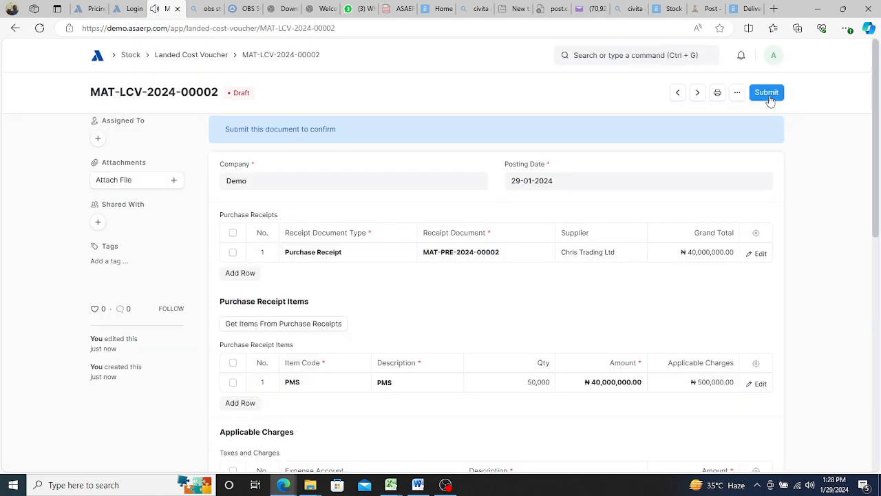
left_click(768, 95)
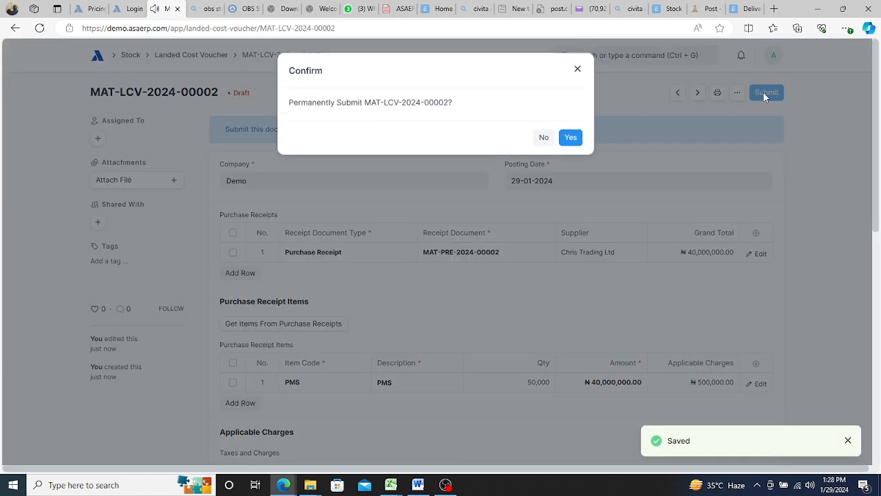
left_click(570, 141)
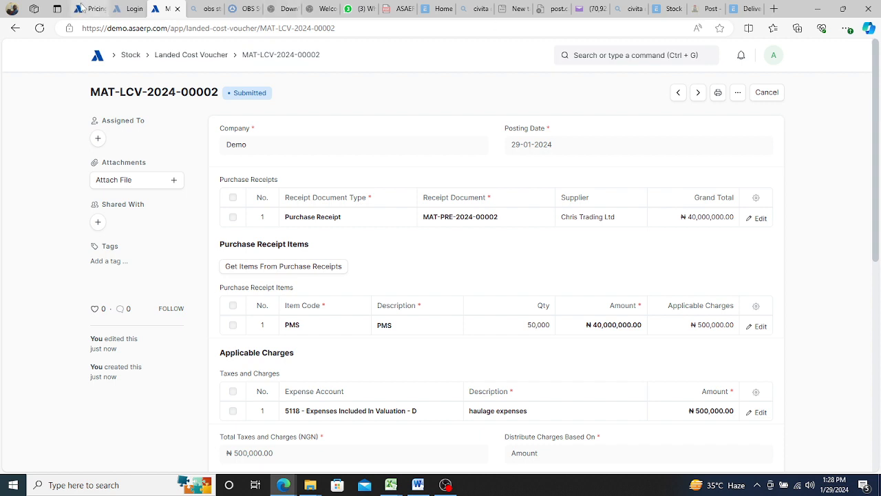
- Reopen the 40,000,000 NGN Chris Trading Ltd purchase receipt and view its accounting ledger
left_click(600, 55)
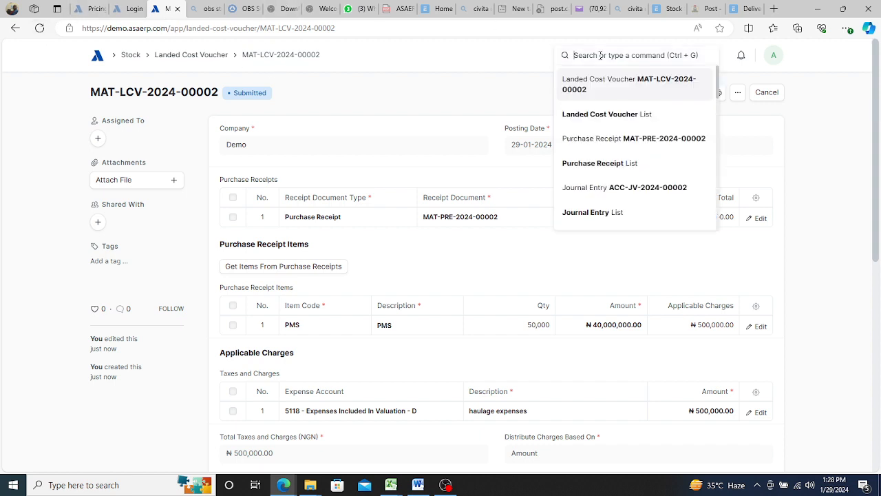
left_click(601, 167)
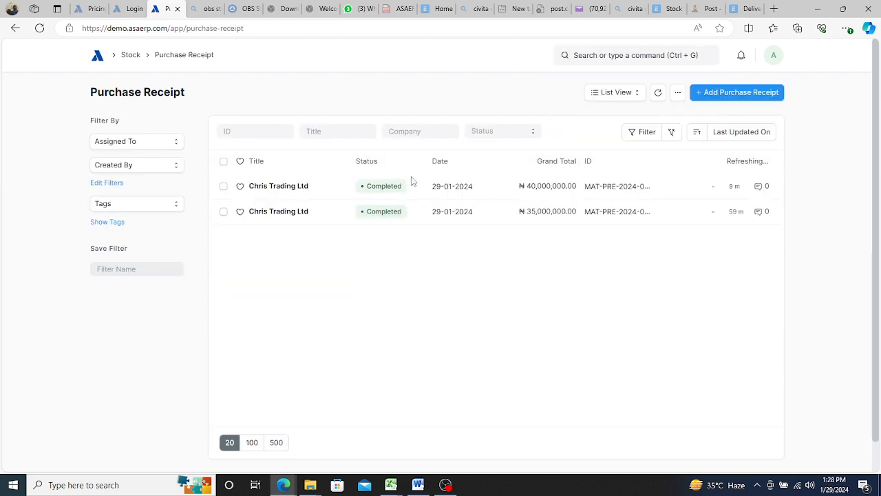
left_click(291, 190)
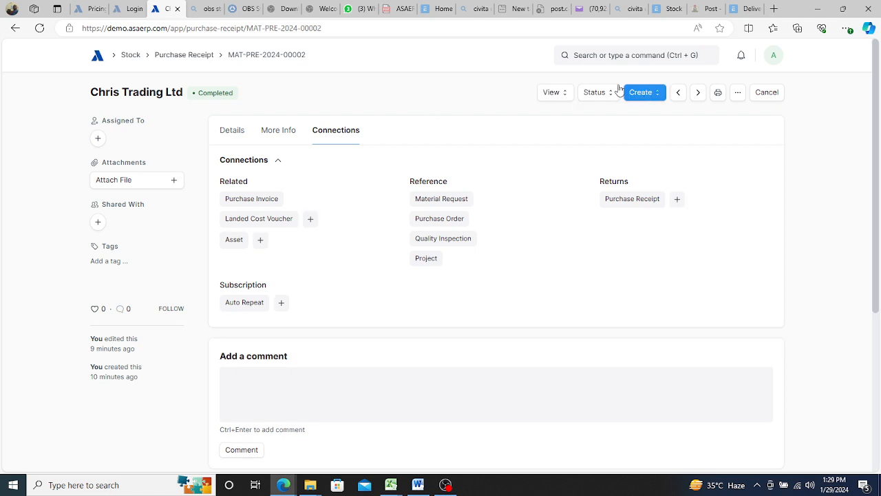
left_click(564, 94)
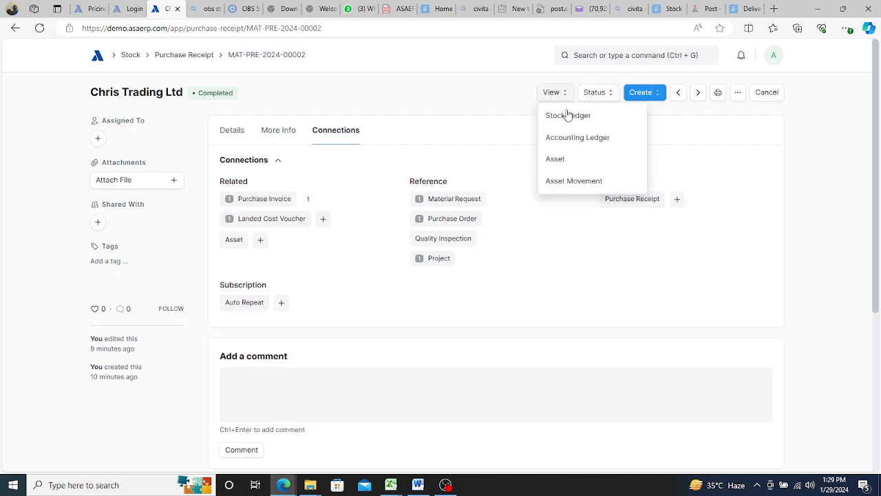
left_click(568, 143)
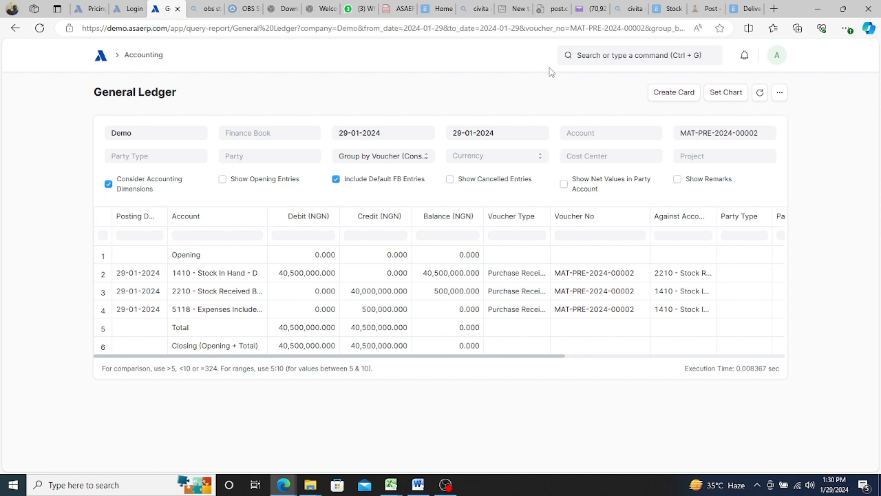
- Search for the Purchase Register report and open it
left_click(600, 55)
type("pu")
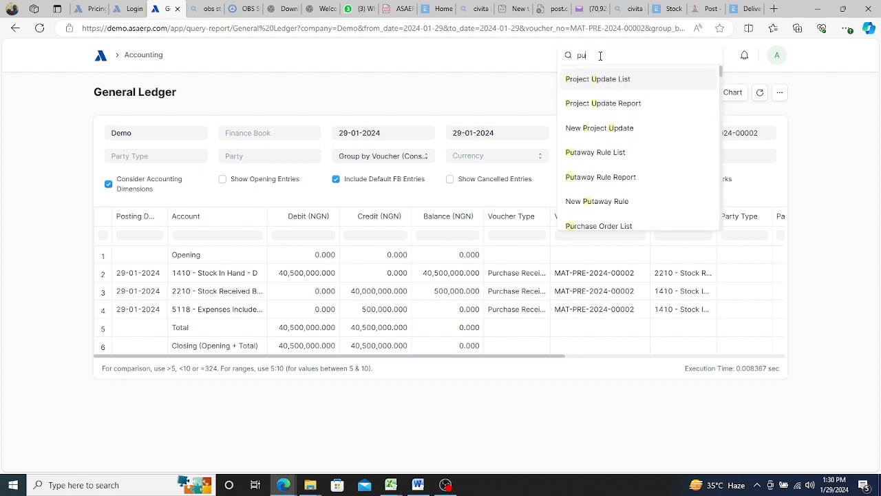
type("rch")
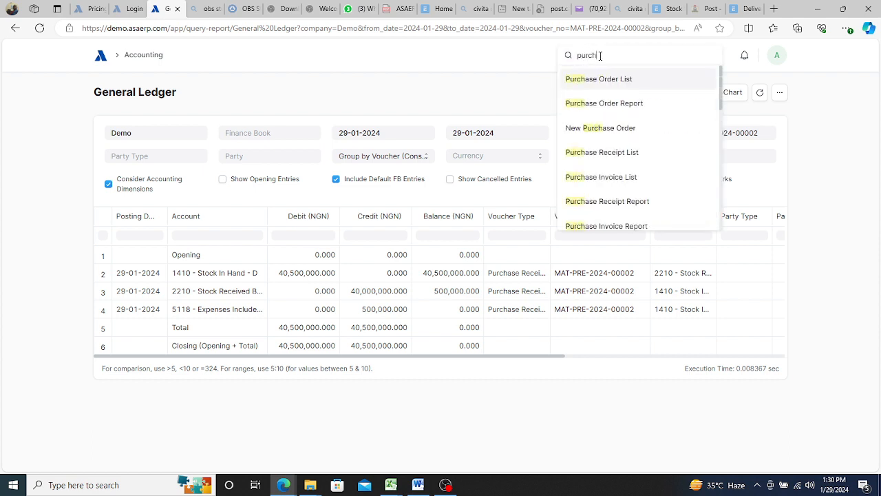
type("ase reg")
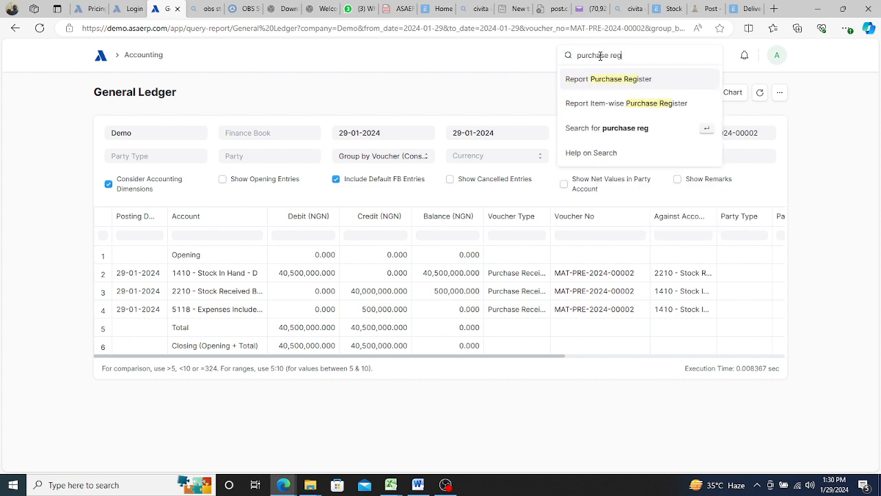
left_click(605, 82)
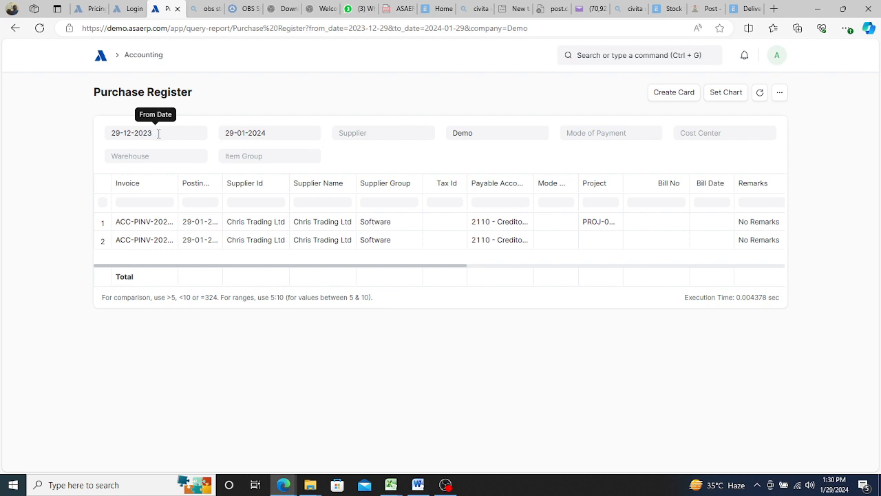
- Set the Purchase Register's From Date to 01-01-2024 and review the invoice totals and outstanding amounts
left_click(158, 134)
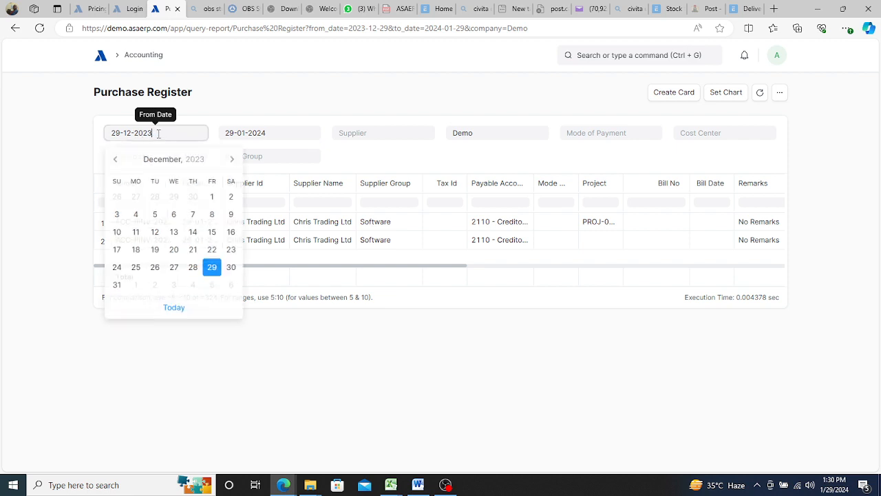
left_click(231, 160)
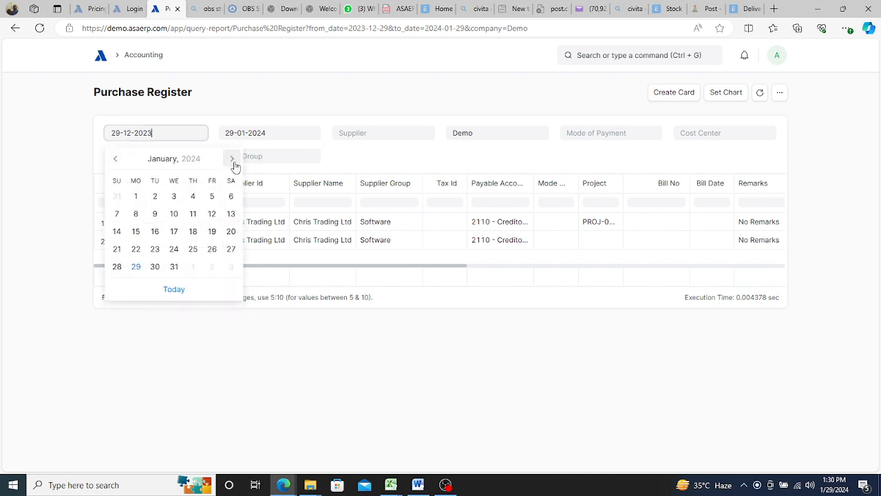
left_click(135, 197)
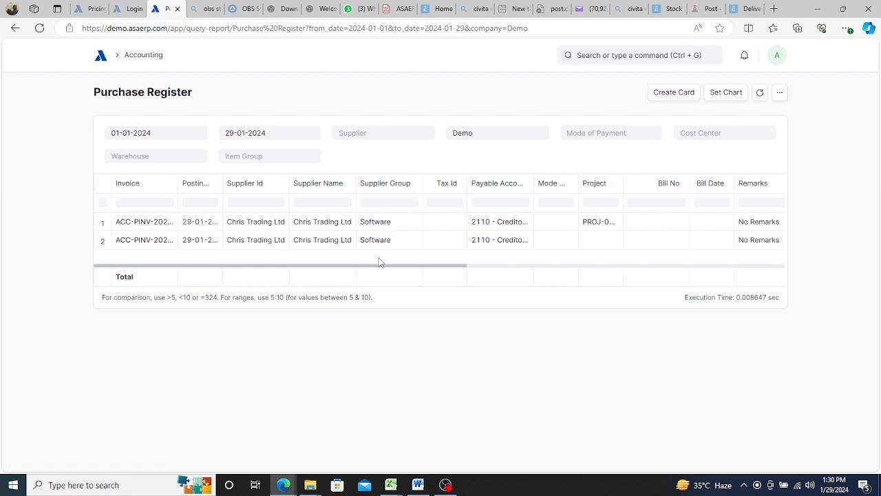
left_click_drag(380, 264, 760, 313)
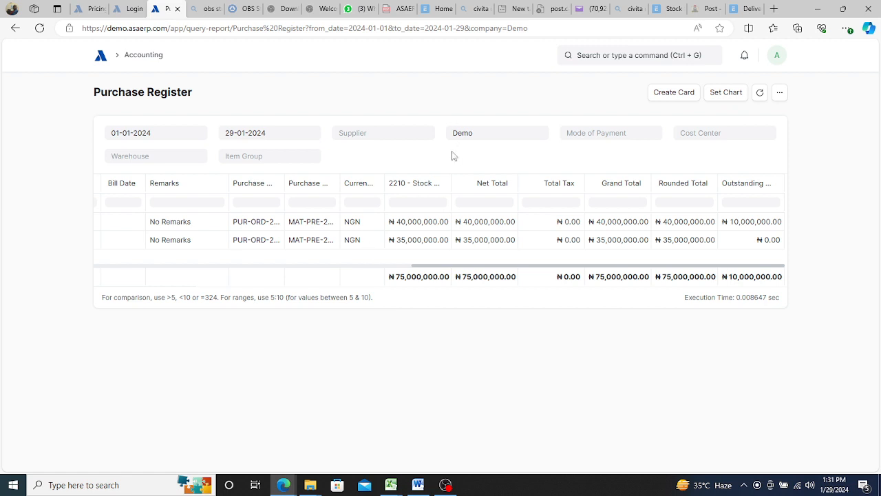
- Search for "item-wise" reports and open the Item-wise Purchase Register
left_click(581, 54)
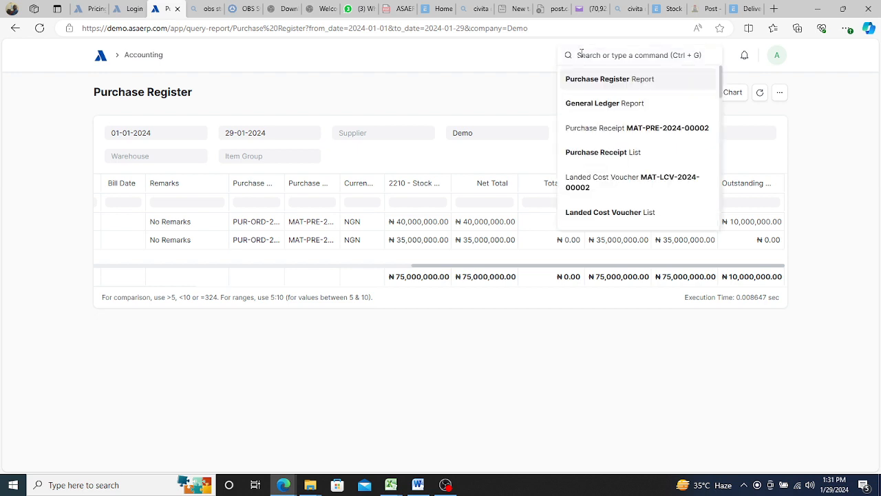
type("item")
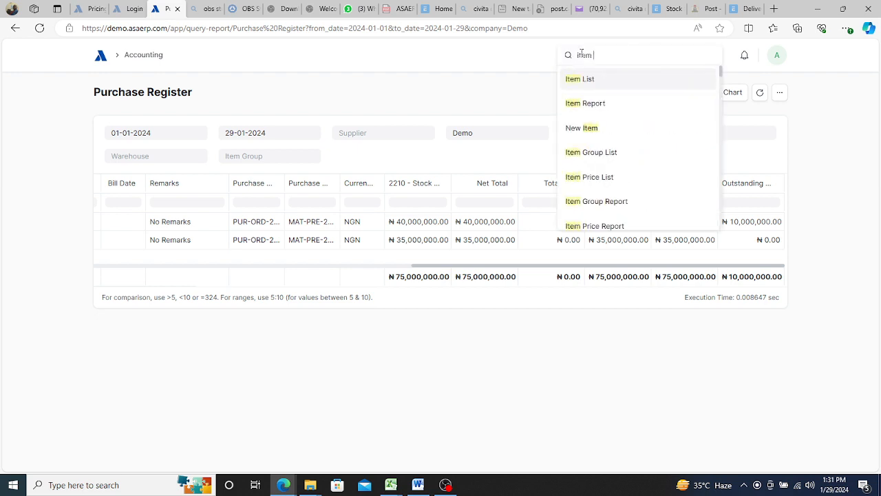
type(" wis")
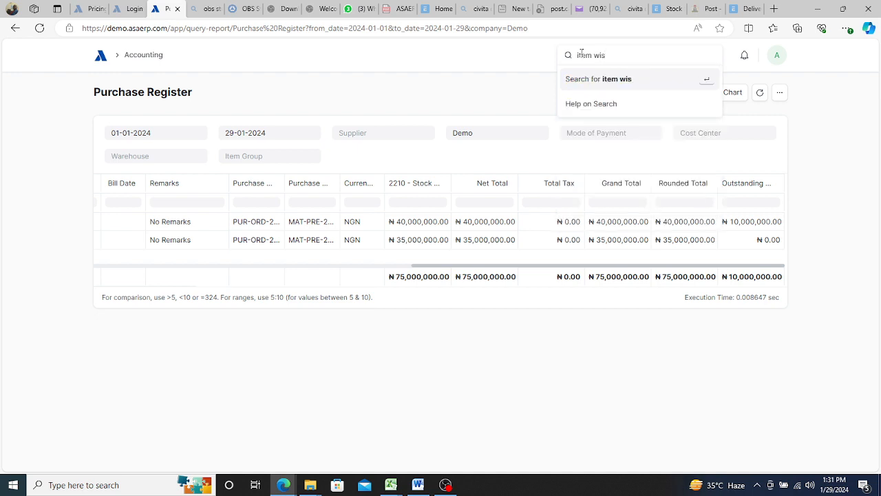
type("e")
key("BackSpace")
type("-")
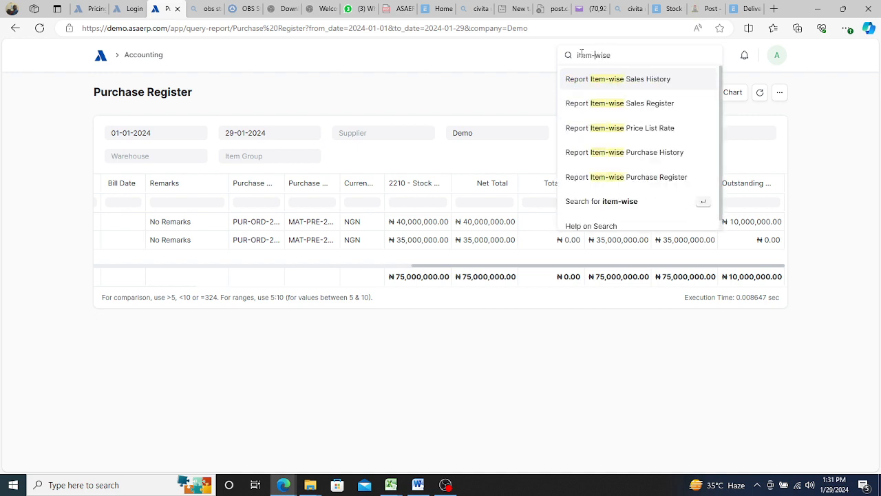
left_click(619, 178)
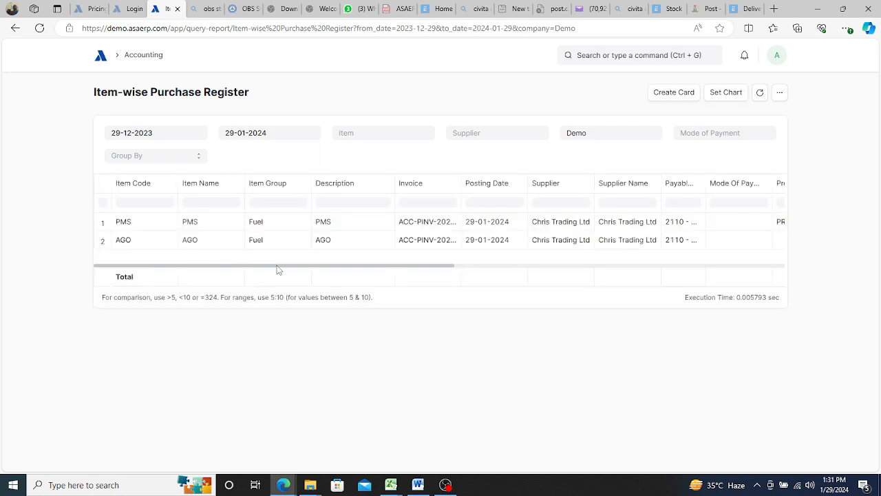
- Examine the stock quantity, rate, amount, tax and total columns for the PMS and AGO purchases
left_click_drag(279, 269, 583, 295)
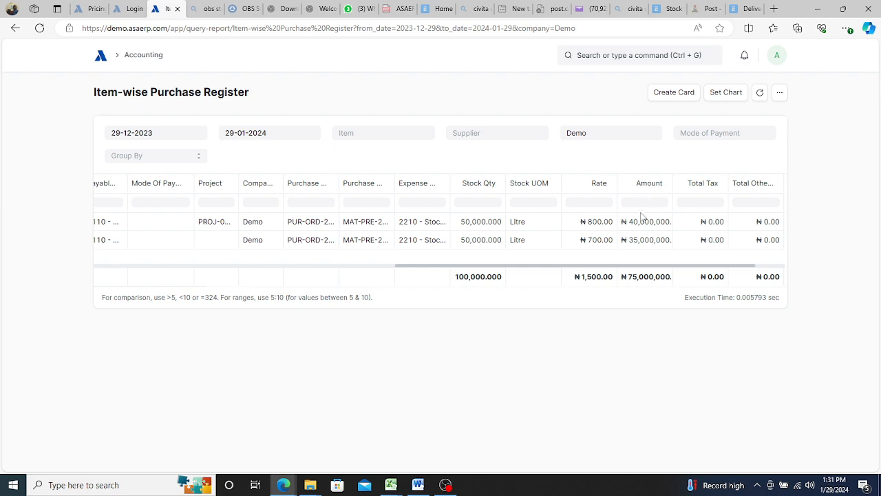
left_click(645, 265)
left_click_drag(644, 265, 756, 265)
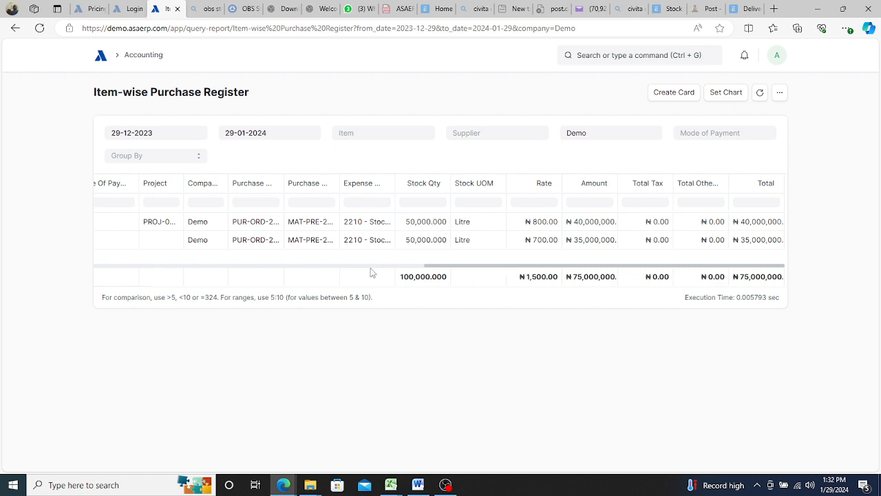
double_click(406, 158)
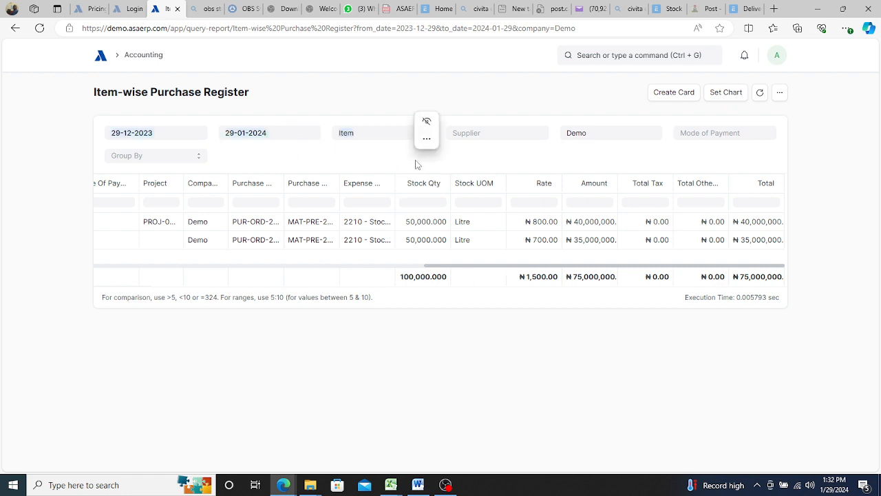
left_click(431, 94)
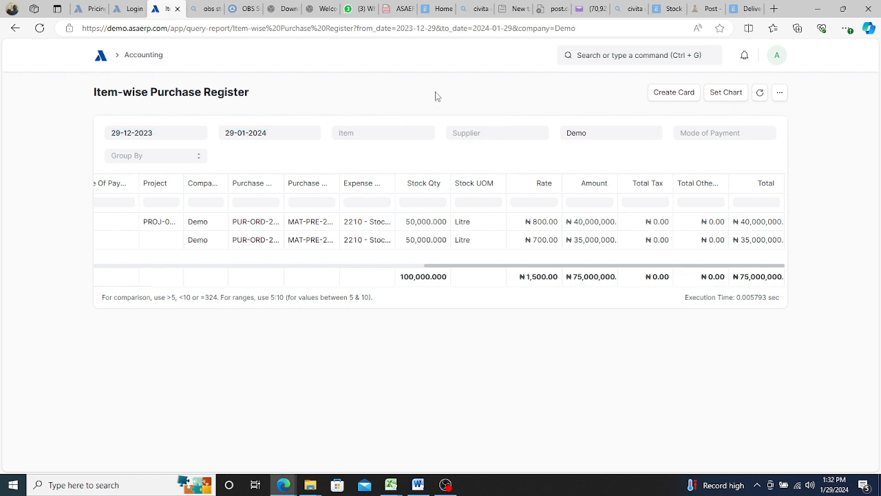